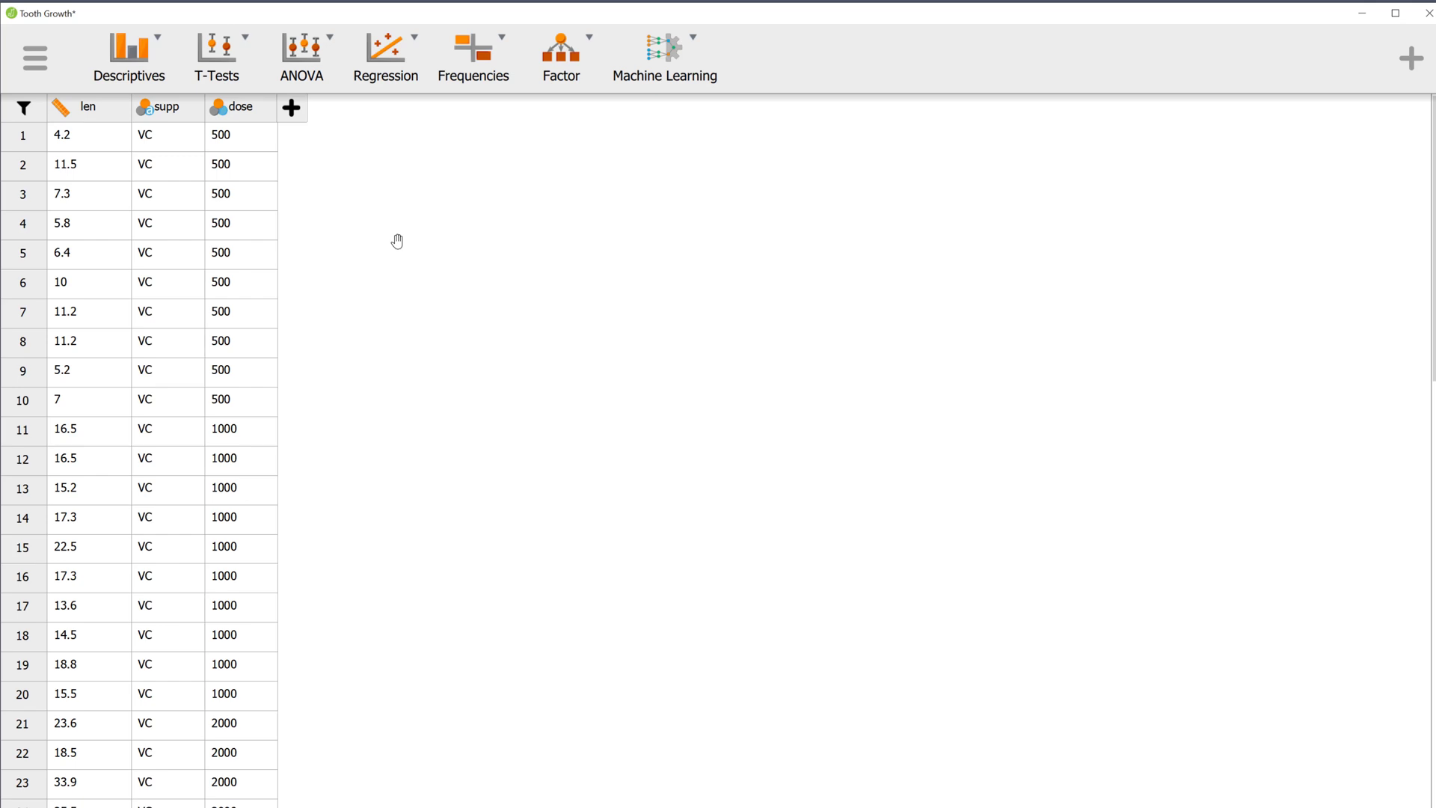
- Open the Tooth Growth dataset from JASP's ANOVA example data library
click(34, 57)
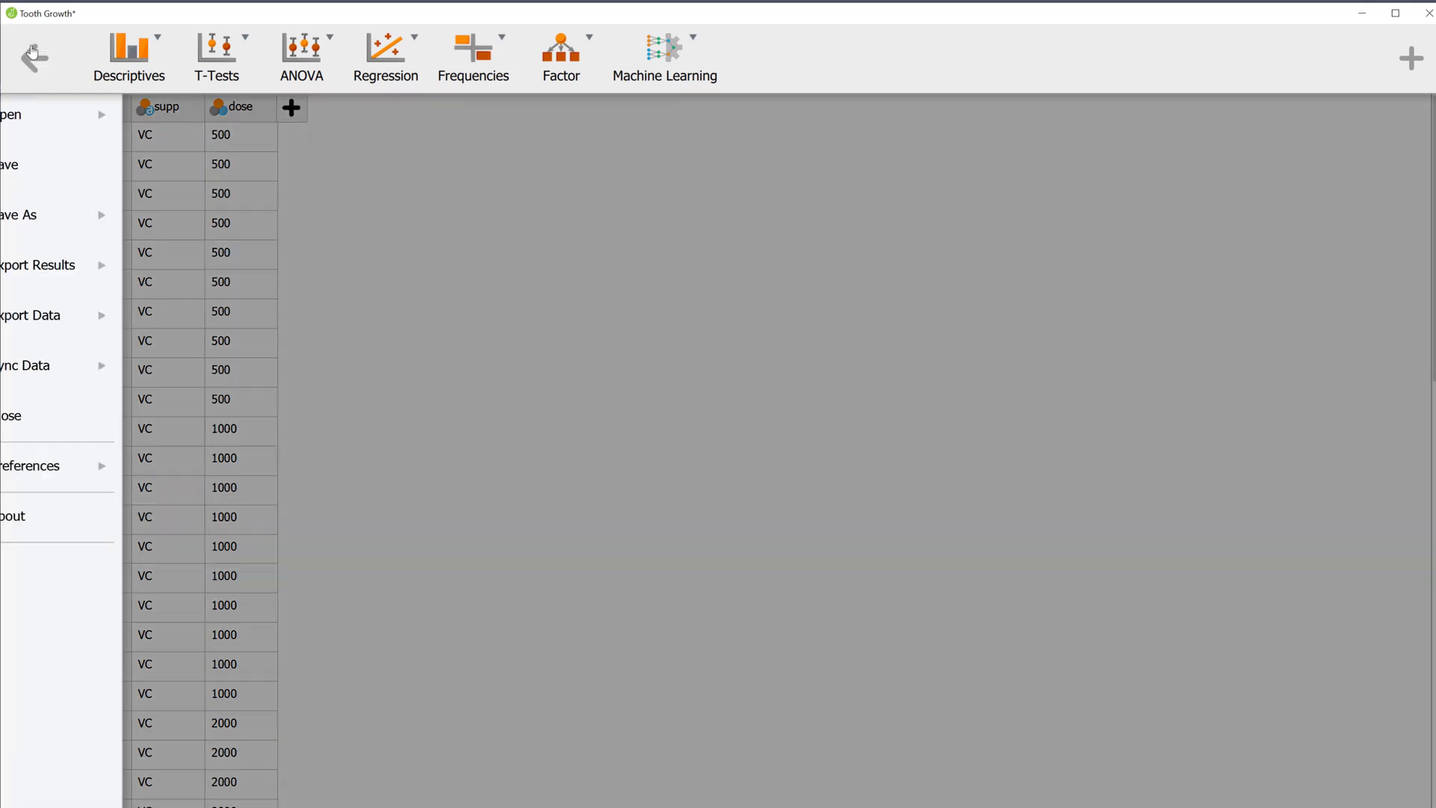
click(41, 112)
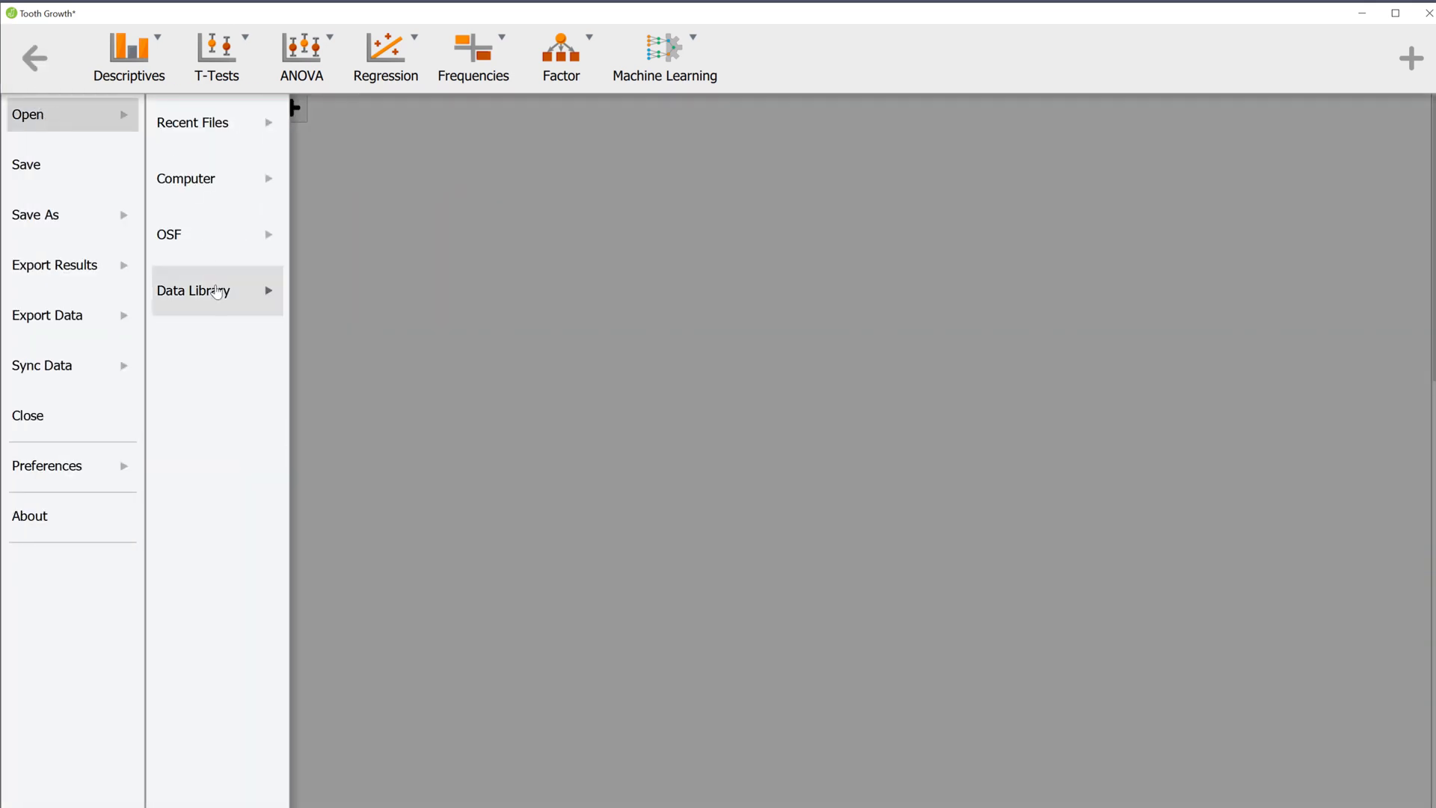
click(216, 290)
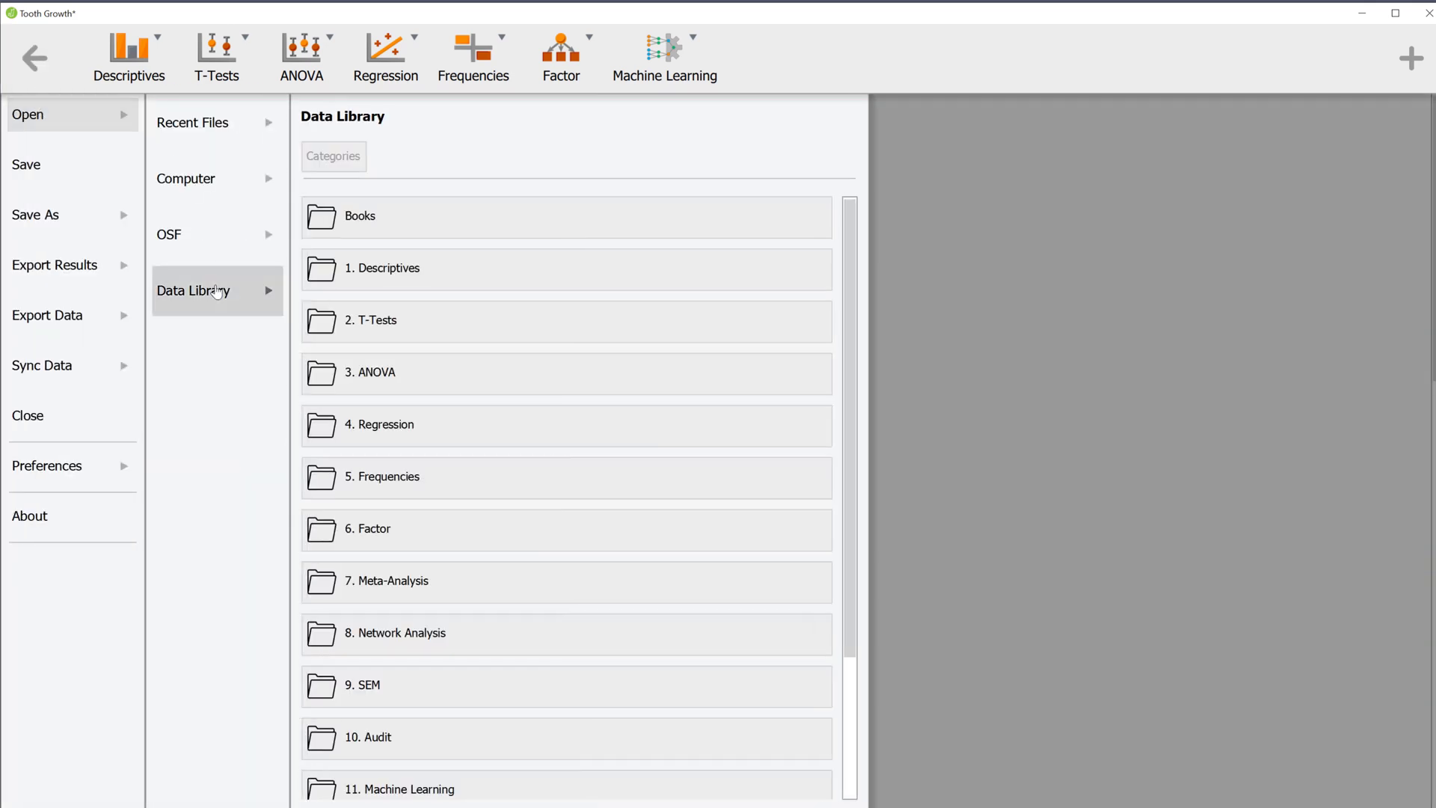
click(400, 377)
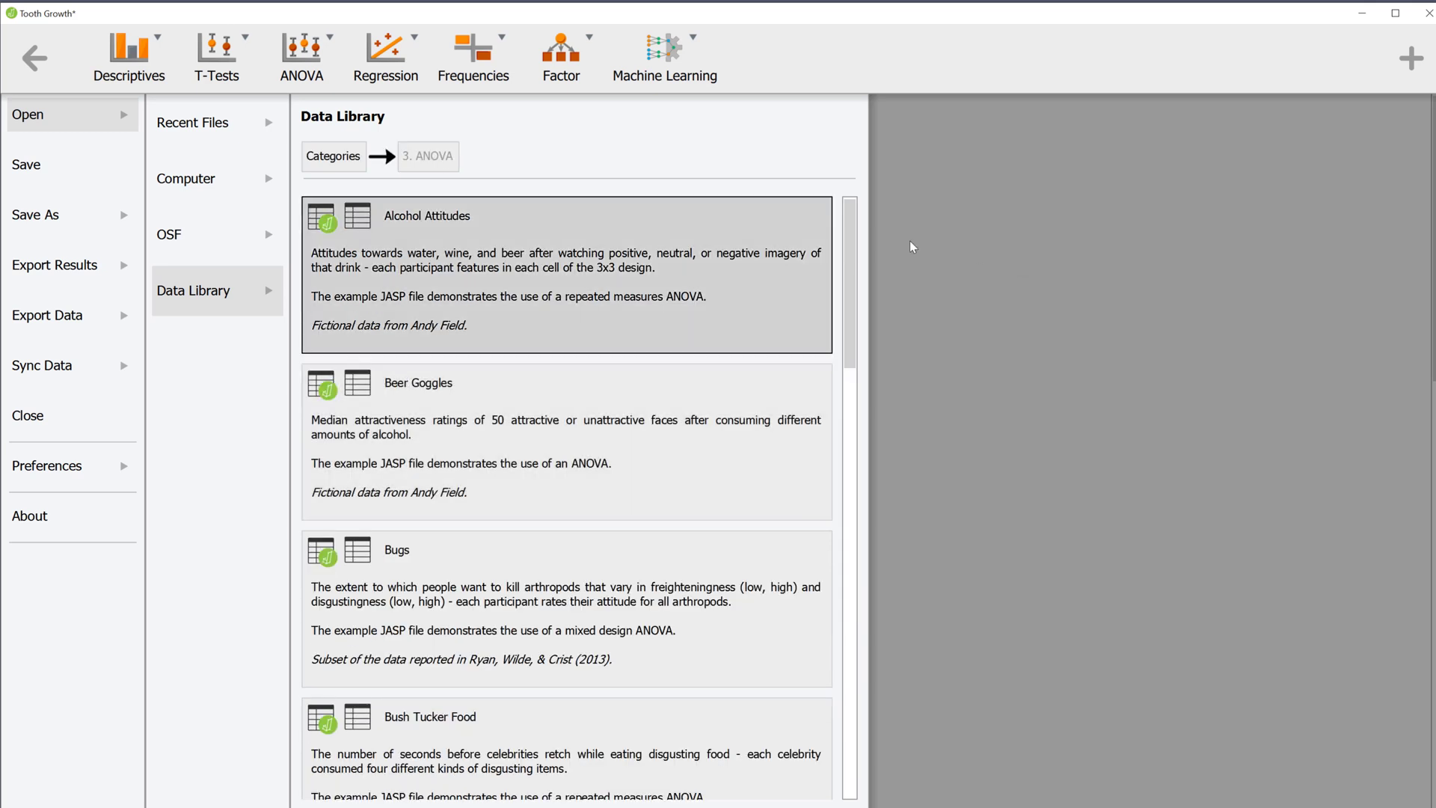
drag(856, 292, 848, 669)
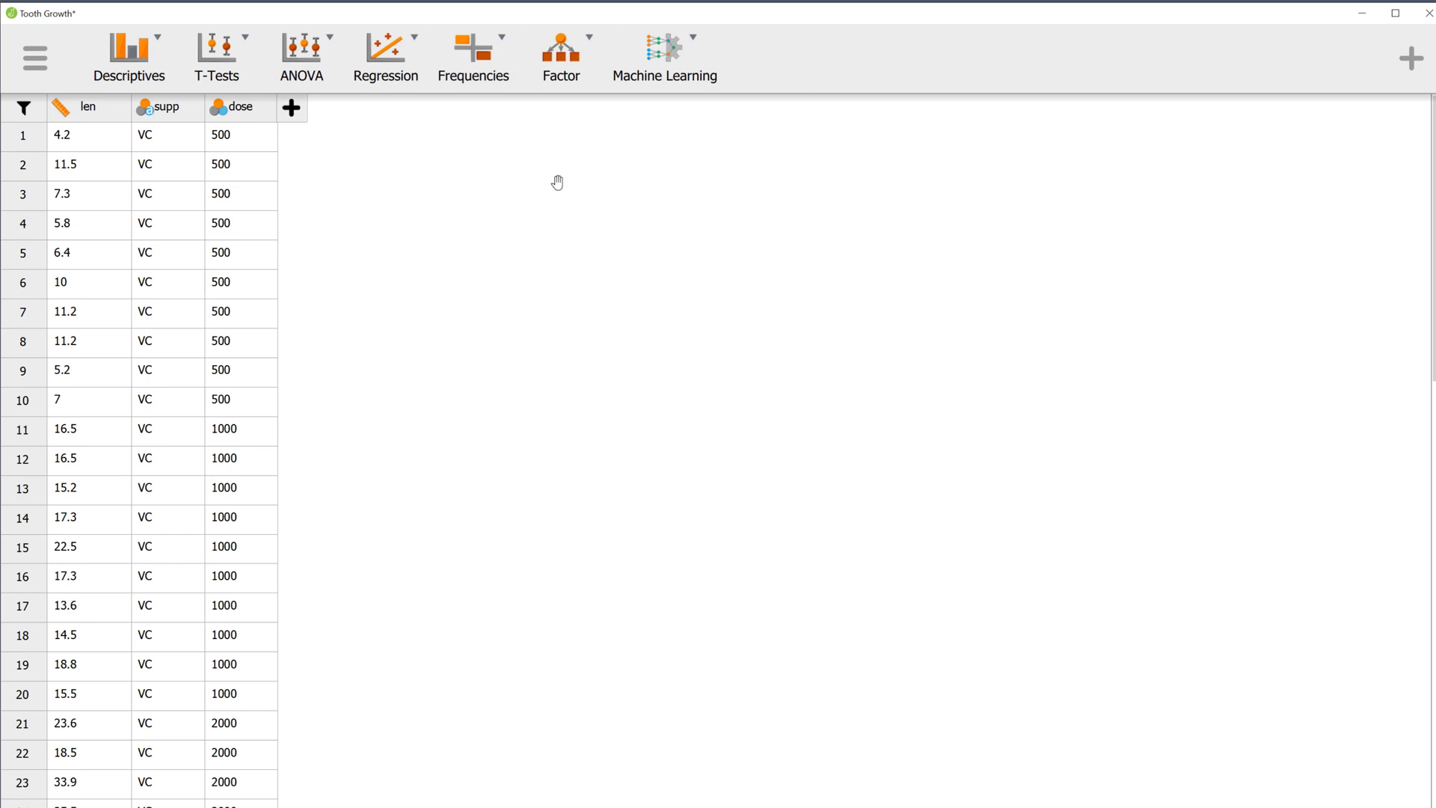
- Run an ANOVA with len as the dependent variable and supp and dose as fixed factors
click(312, 76)
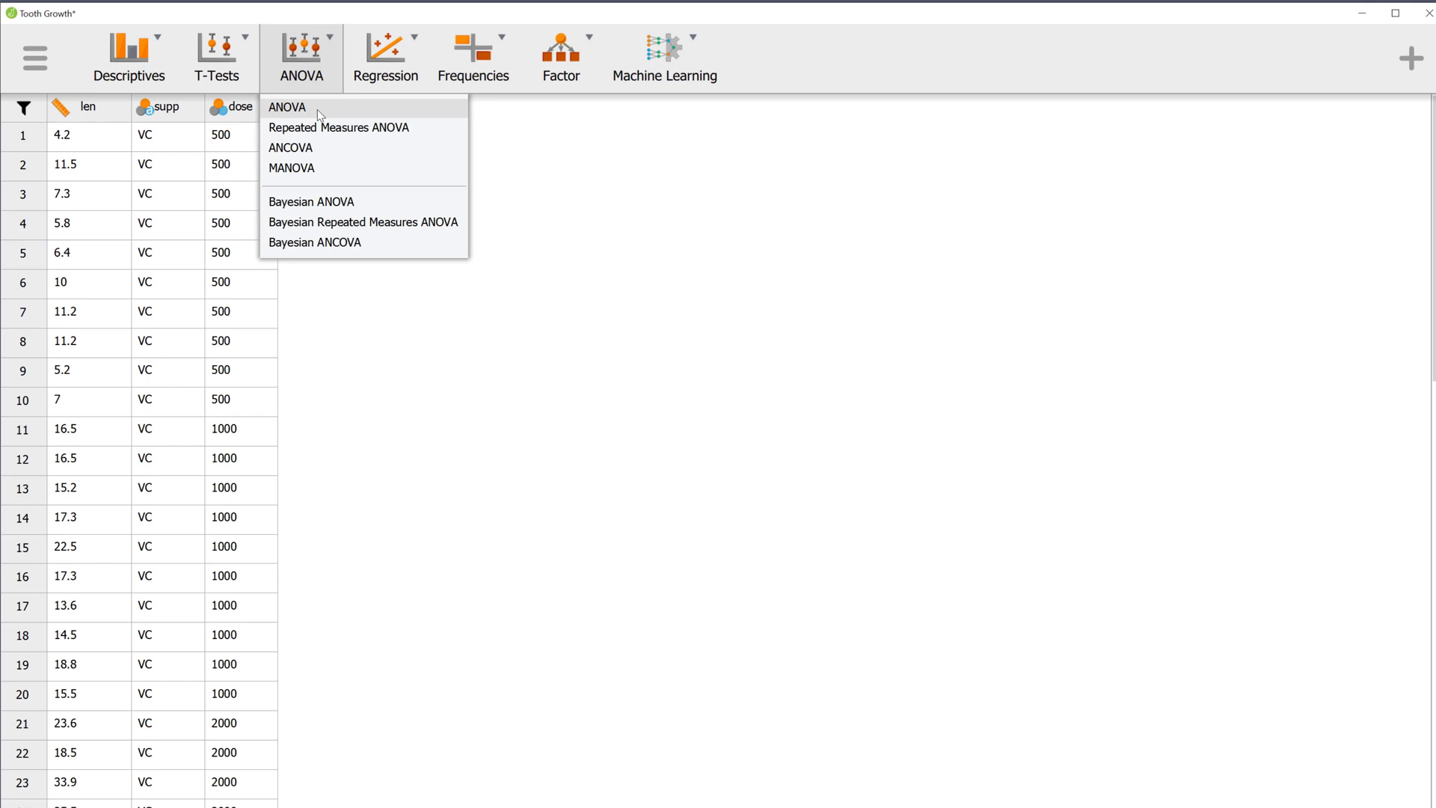
click(320, 111)
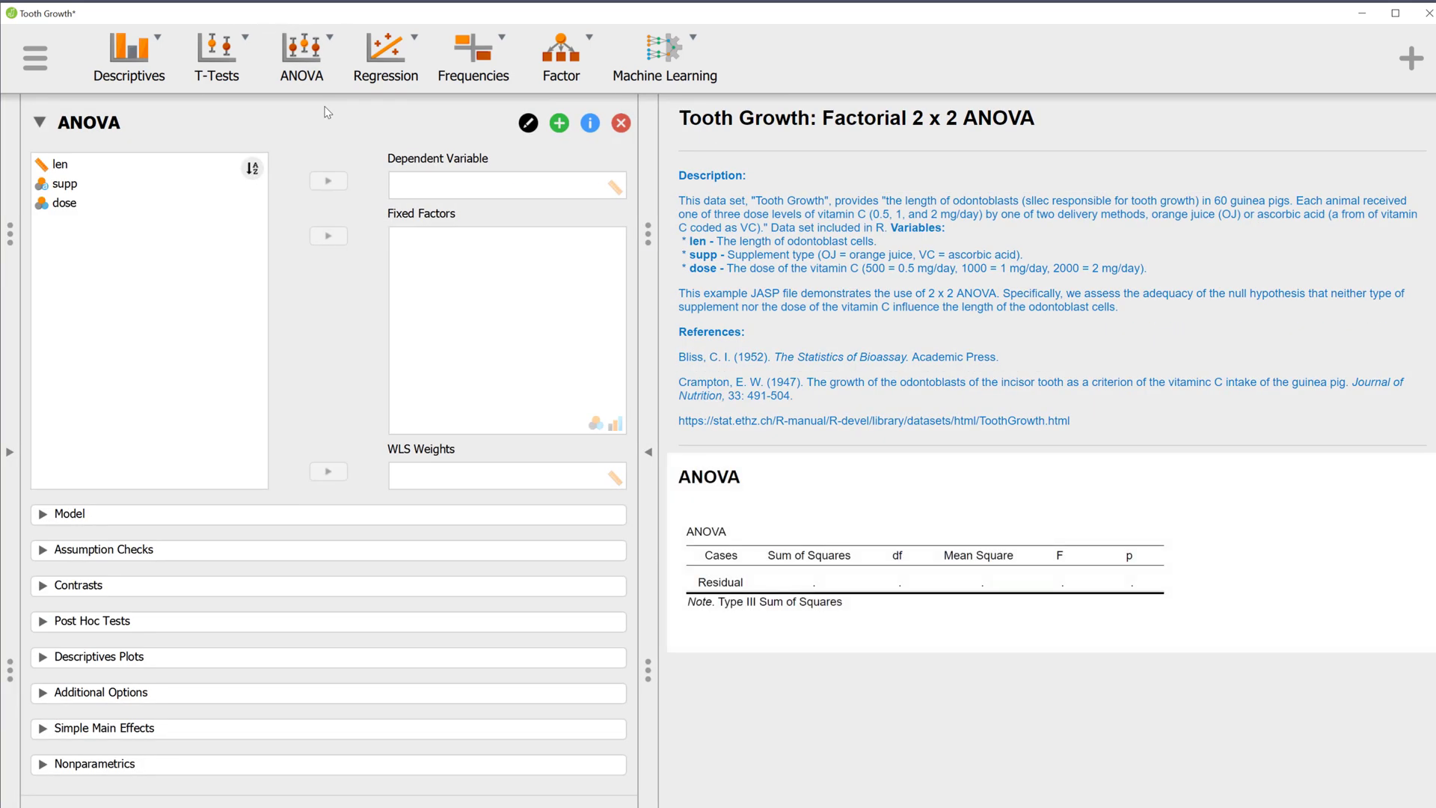
click(107, 164)
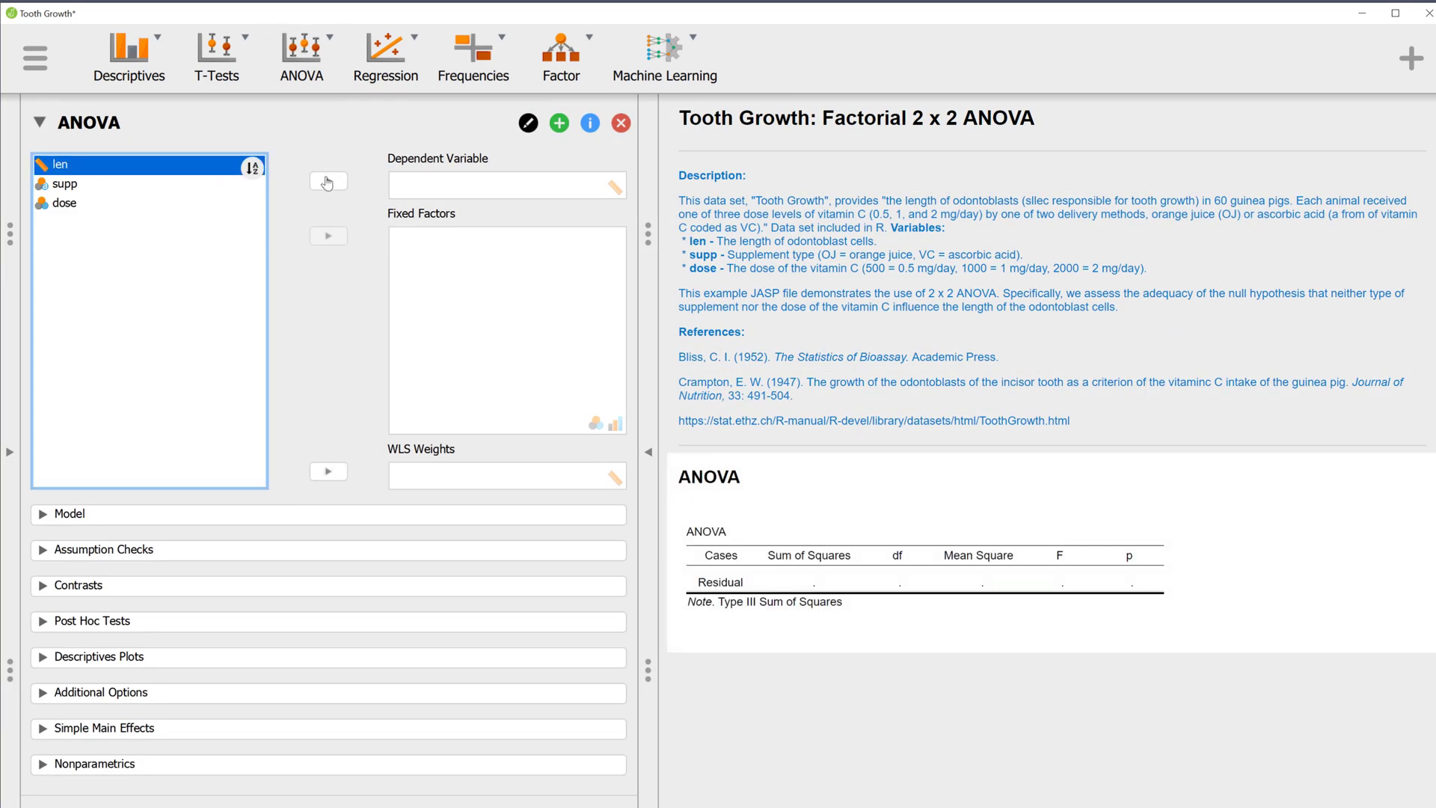
click(326, 181)
click(163, 174)
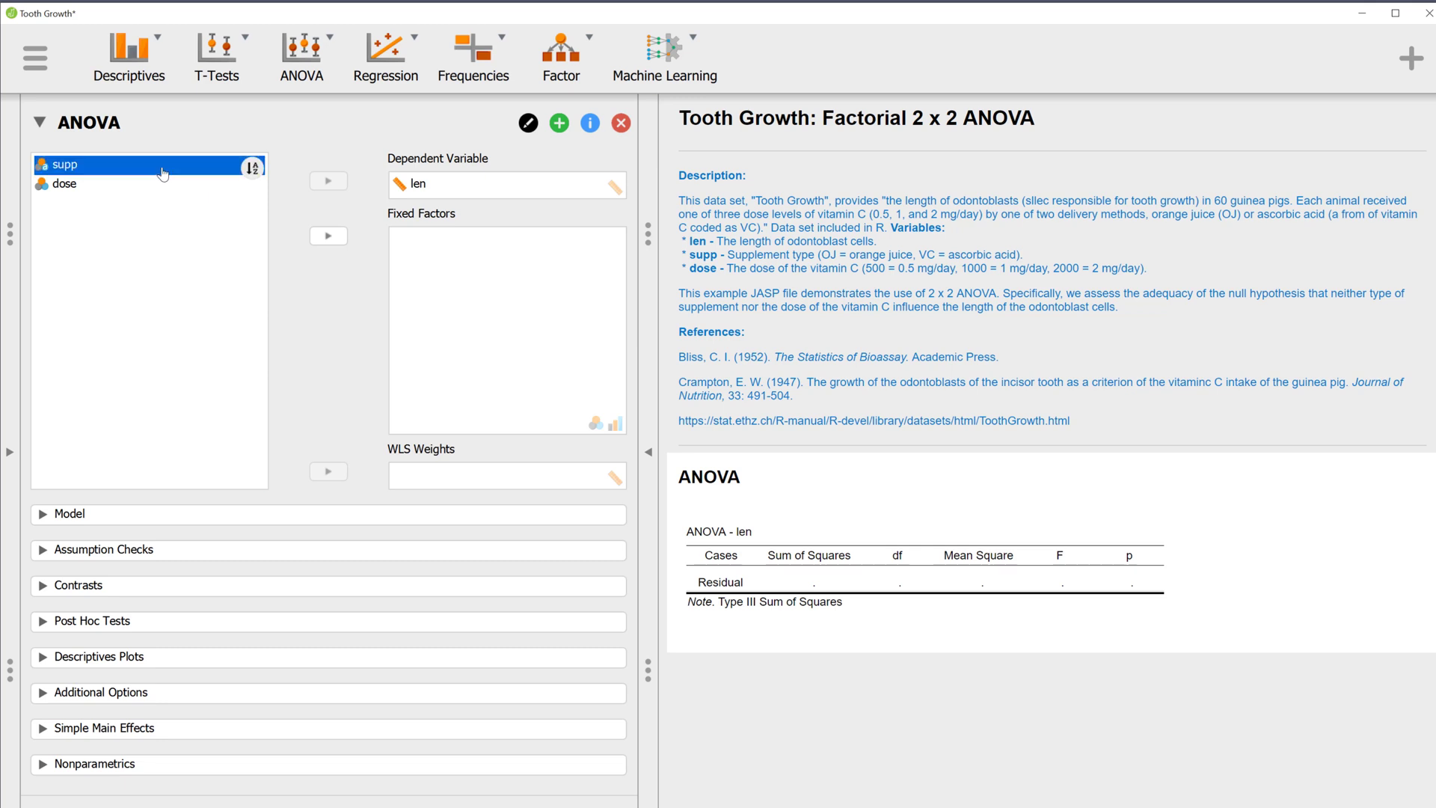
click(328, 235)
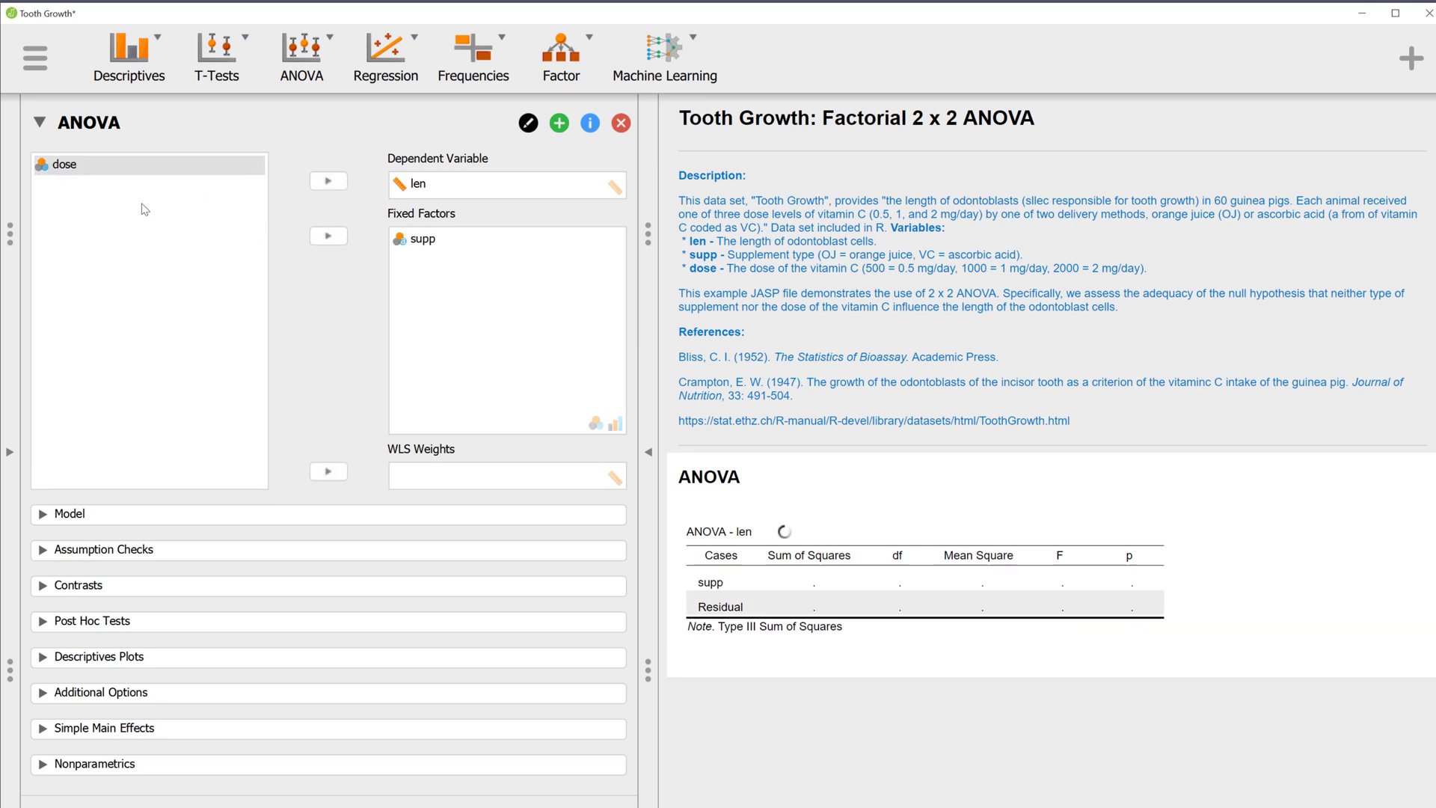
click(100, 166)
click(328, 235)
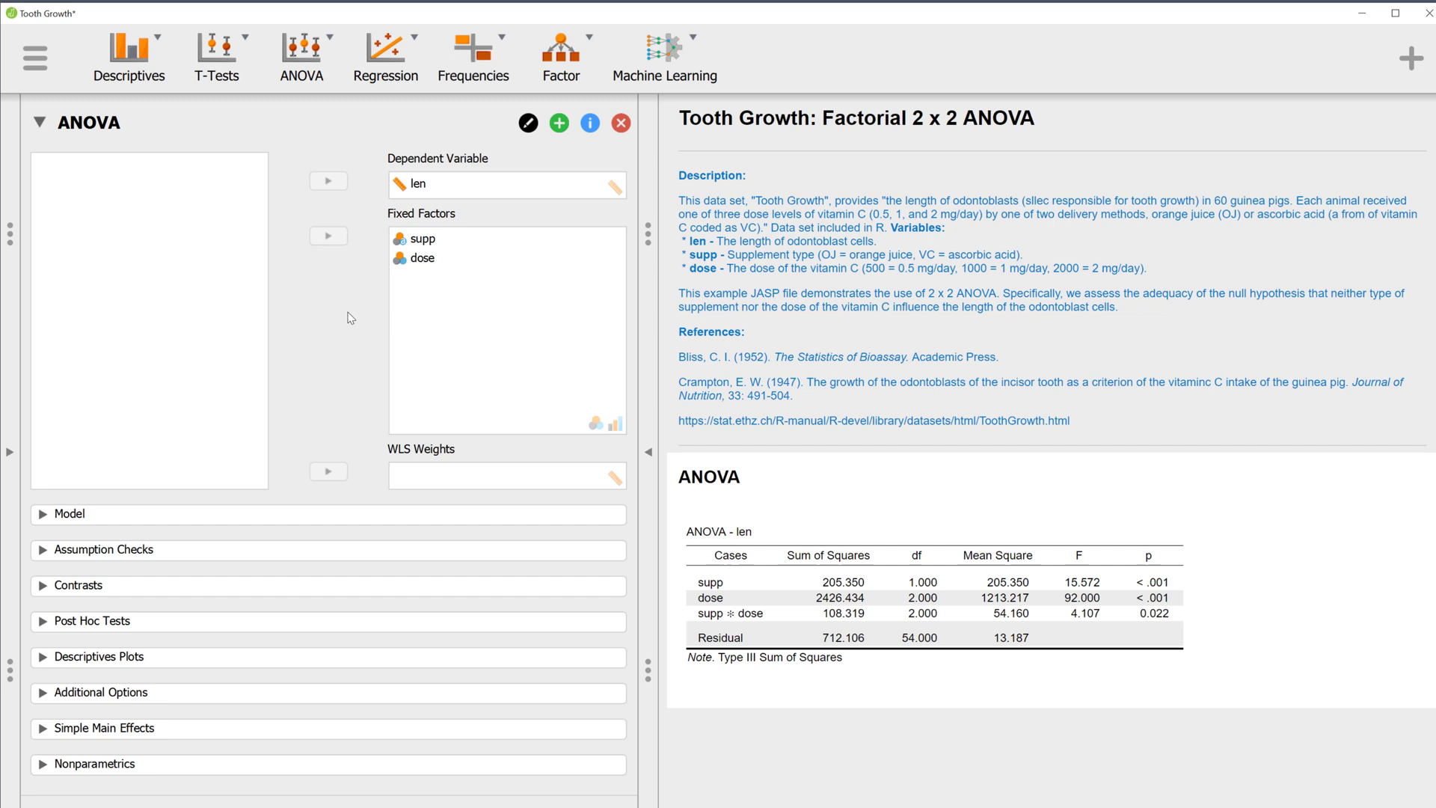
- Add Tukey-corrected post hoc comparisons for dose, then collapse the Post Hoc Tests section
click(43, 630)
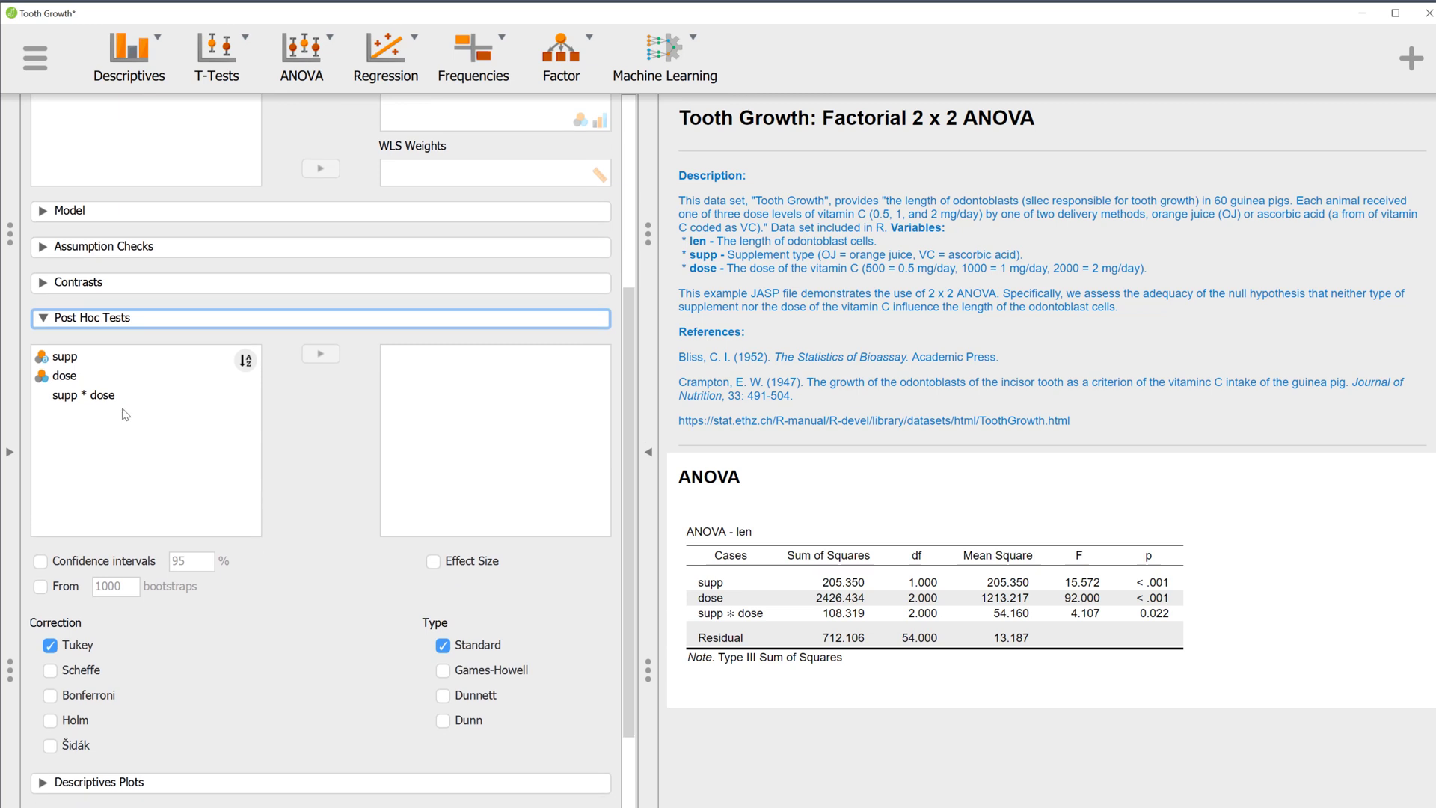
click(61, 377)
click(321, 357)
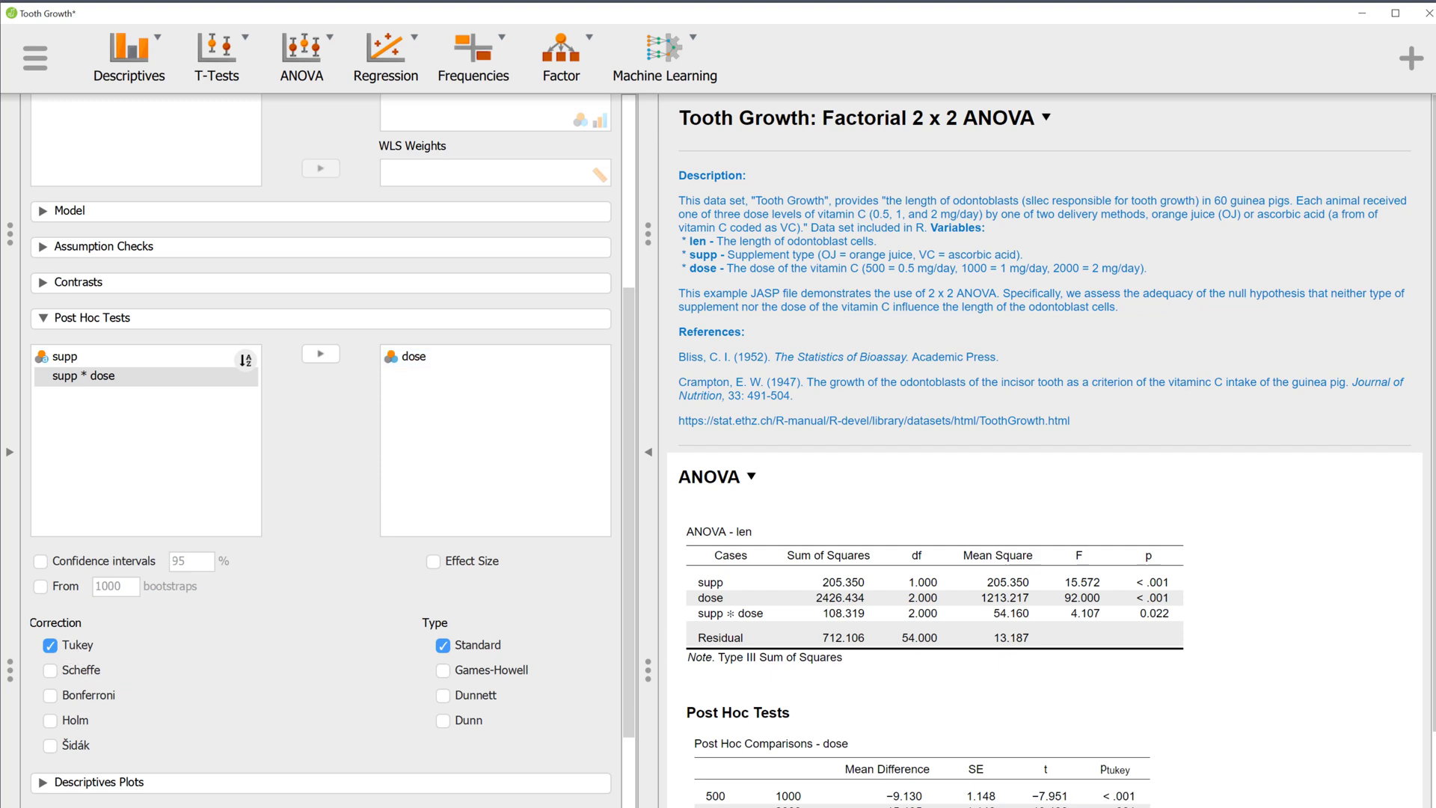
scroll(1045, 449, down, 1)
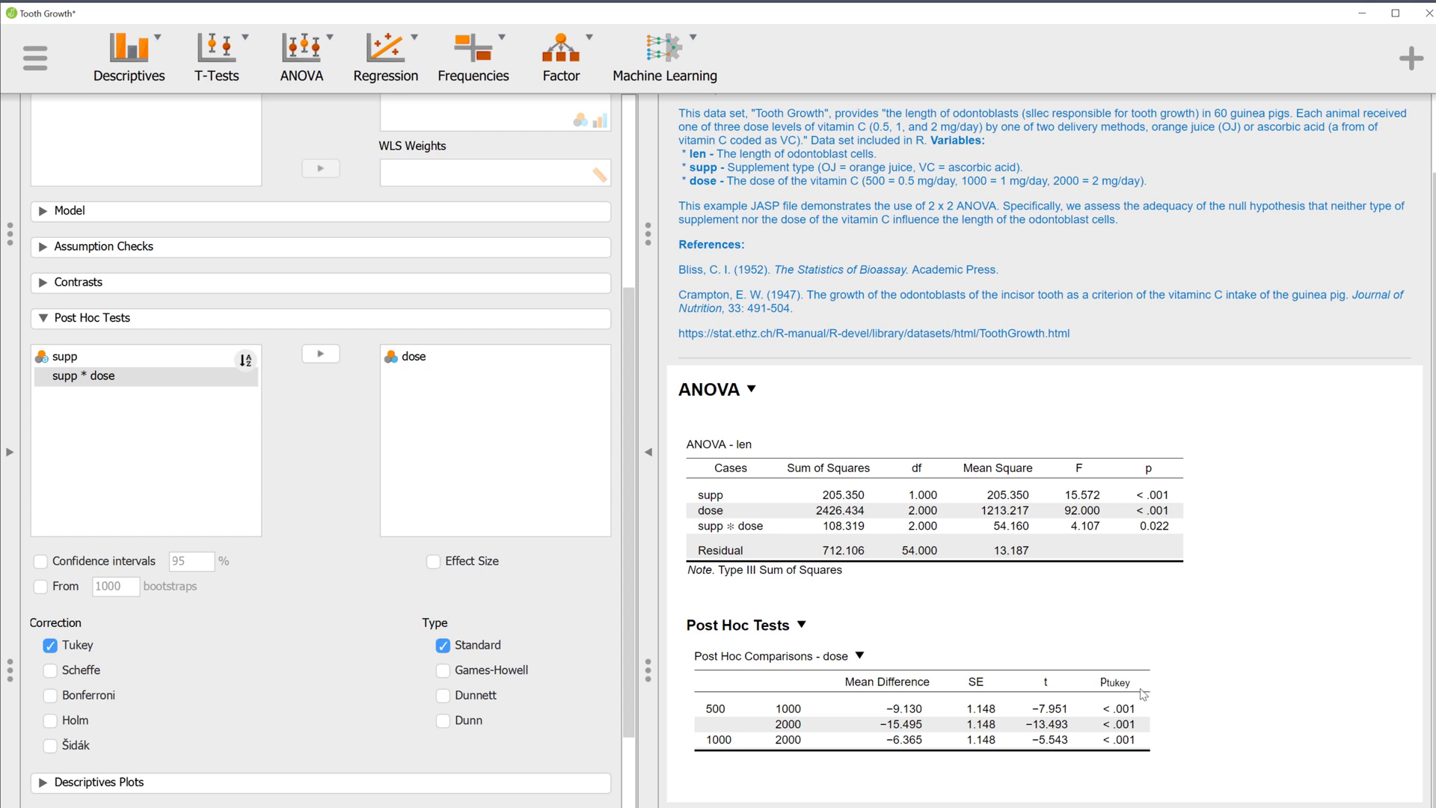
click(47, 318)
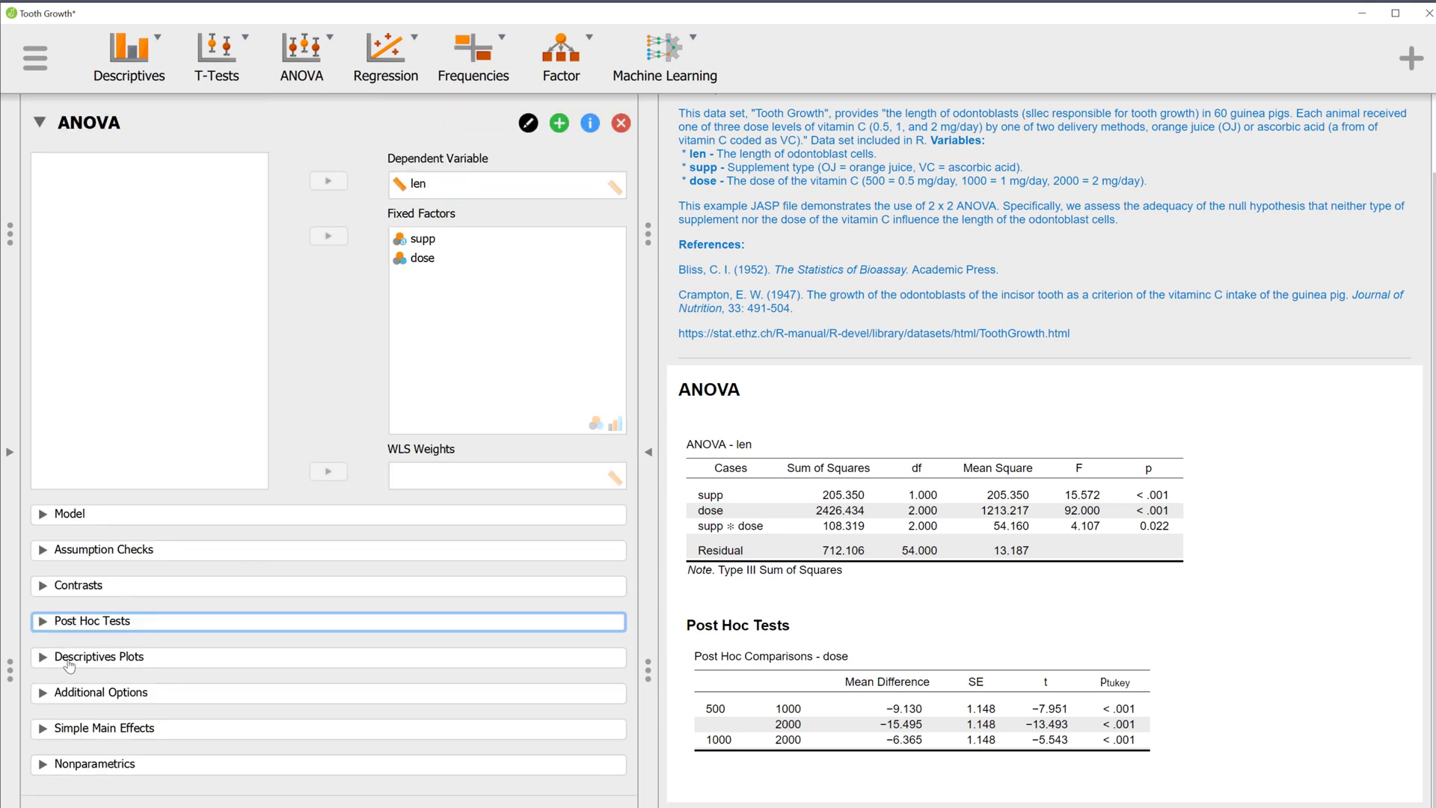
- Create a descriptives plot with supp on the horizontal axis and separate lines per dose
click(45, 657)
scroll(379, 483, down, 3)
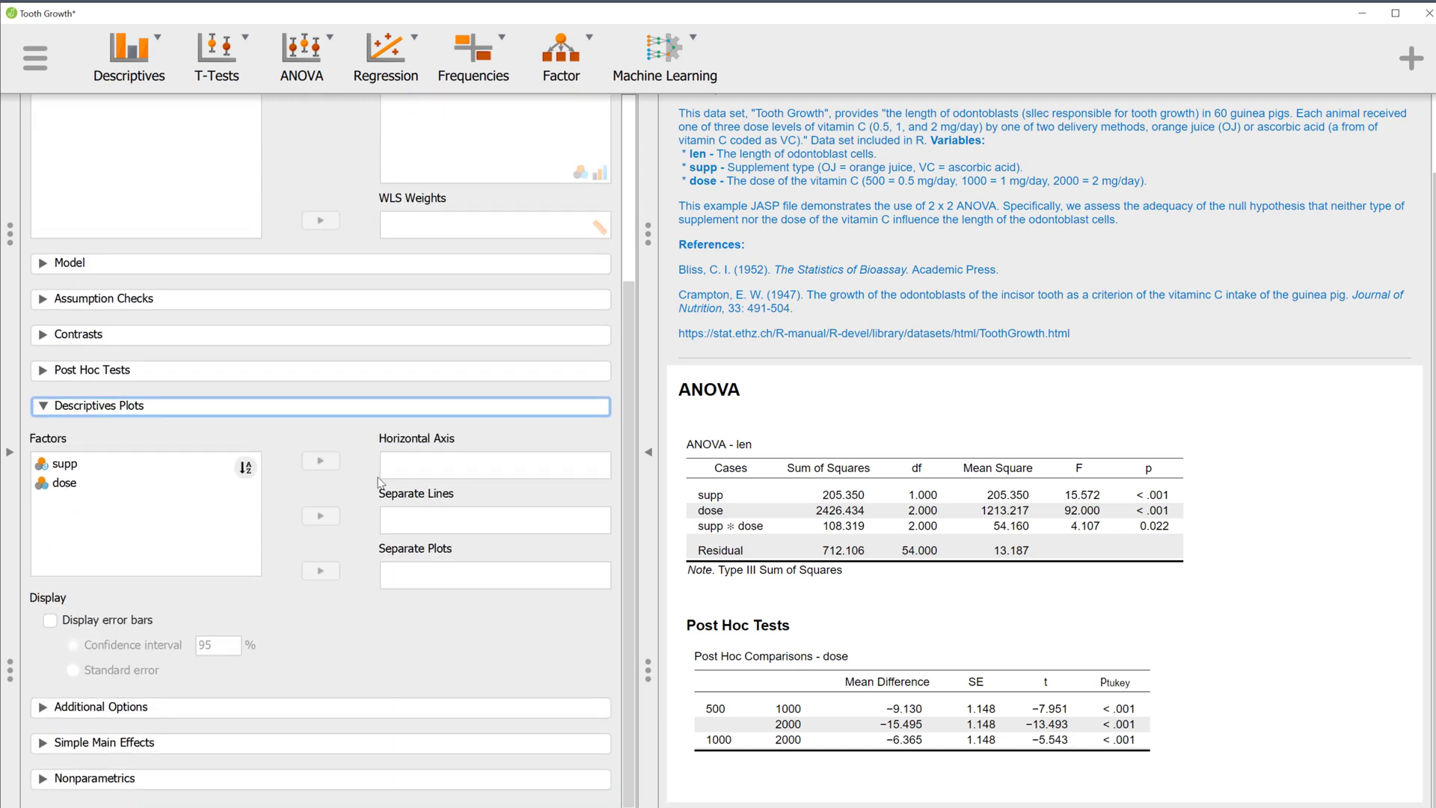
click(121, 472)
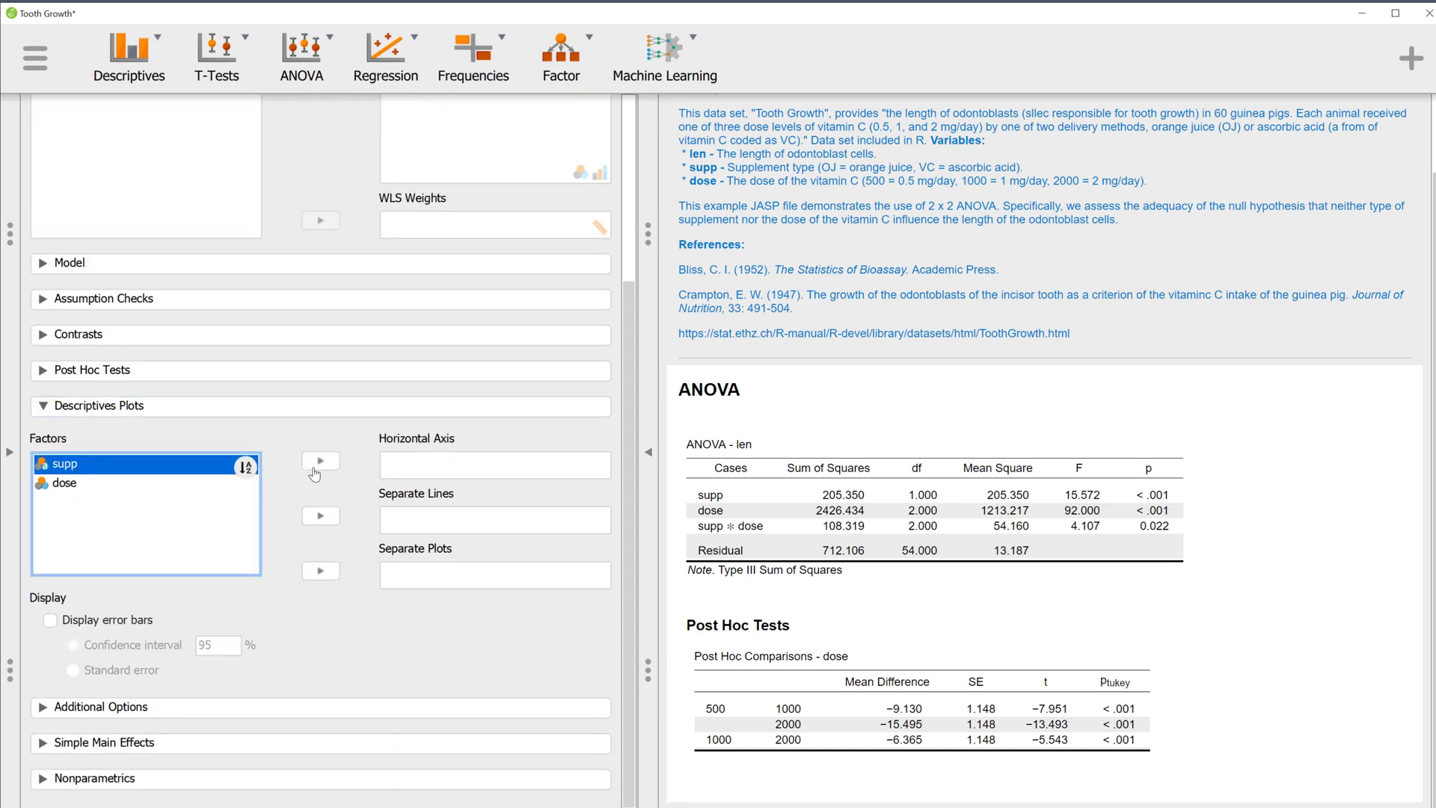
click(322, 461)
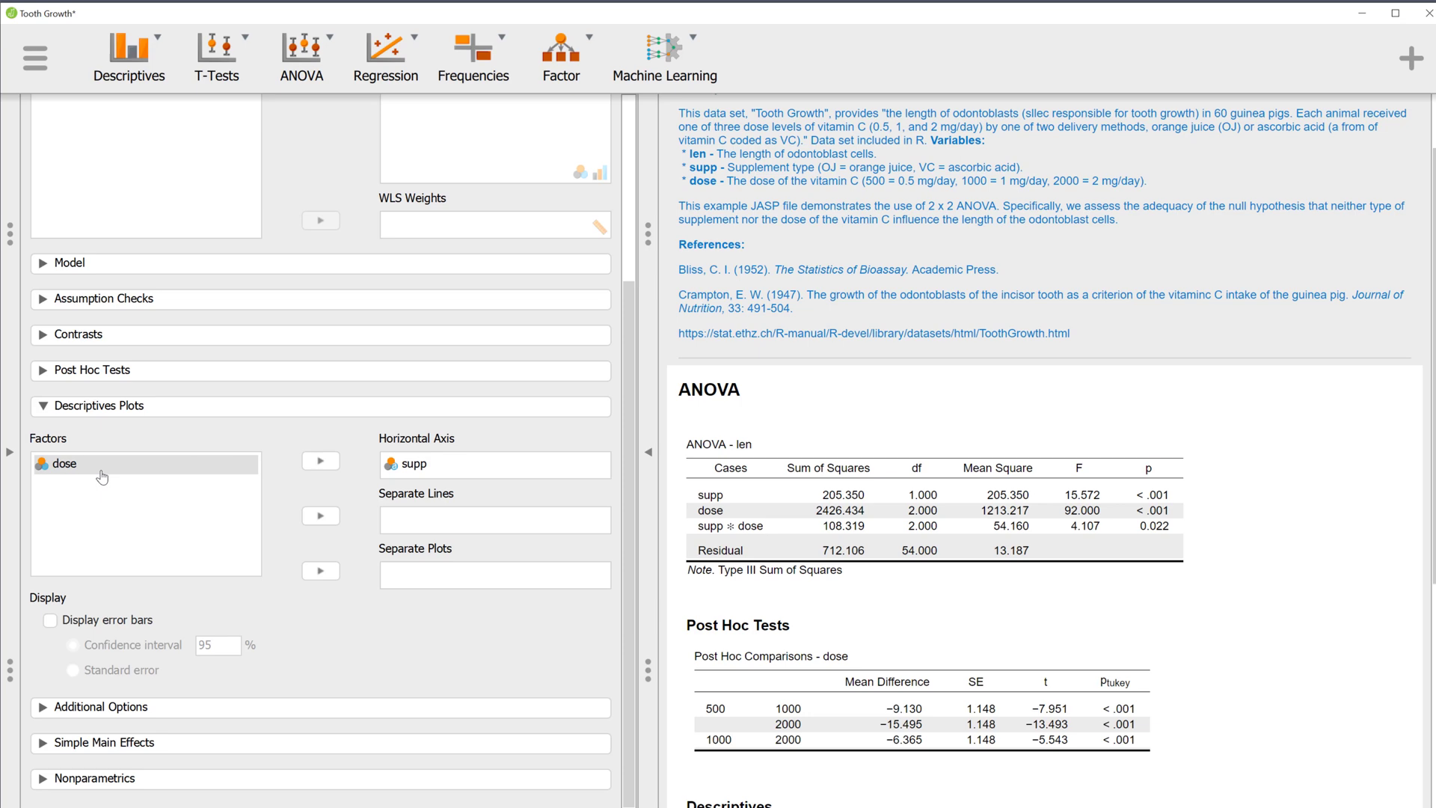
click(320, 517)
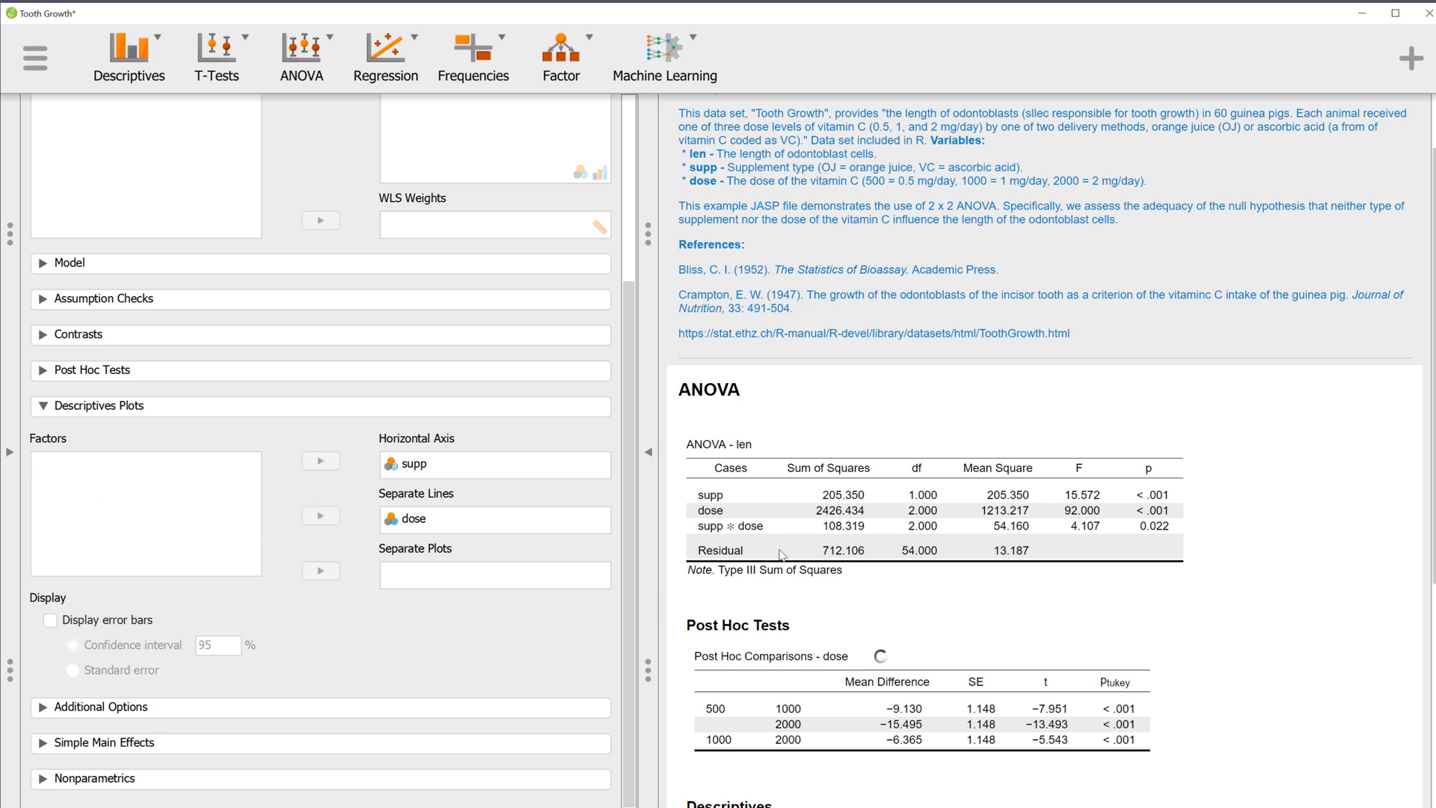
scroll(1338, 509, down, 3)
scroll(1324, 515, down, 2)
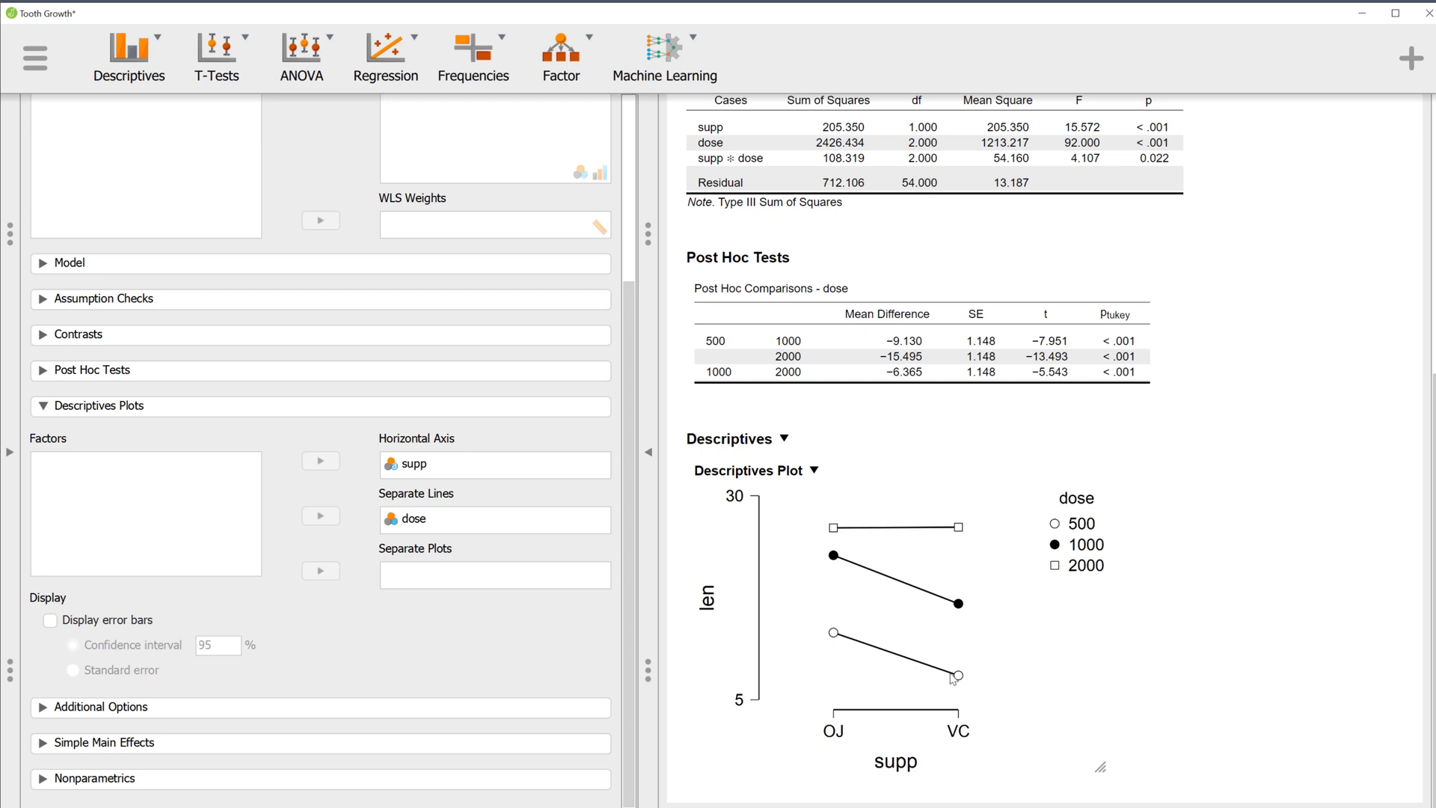
click(44, 407)
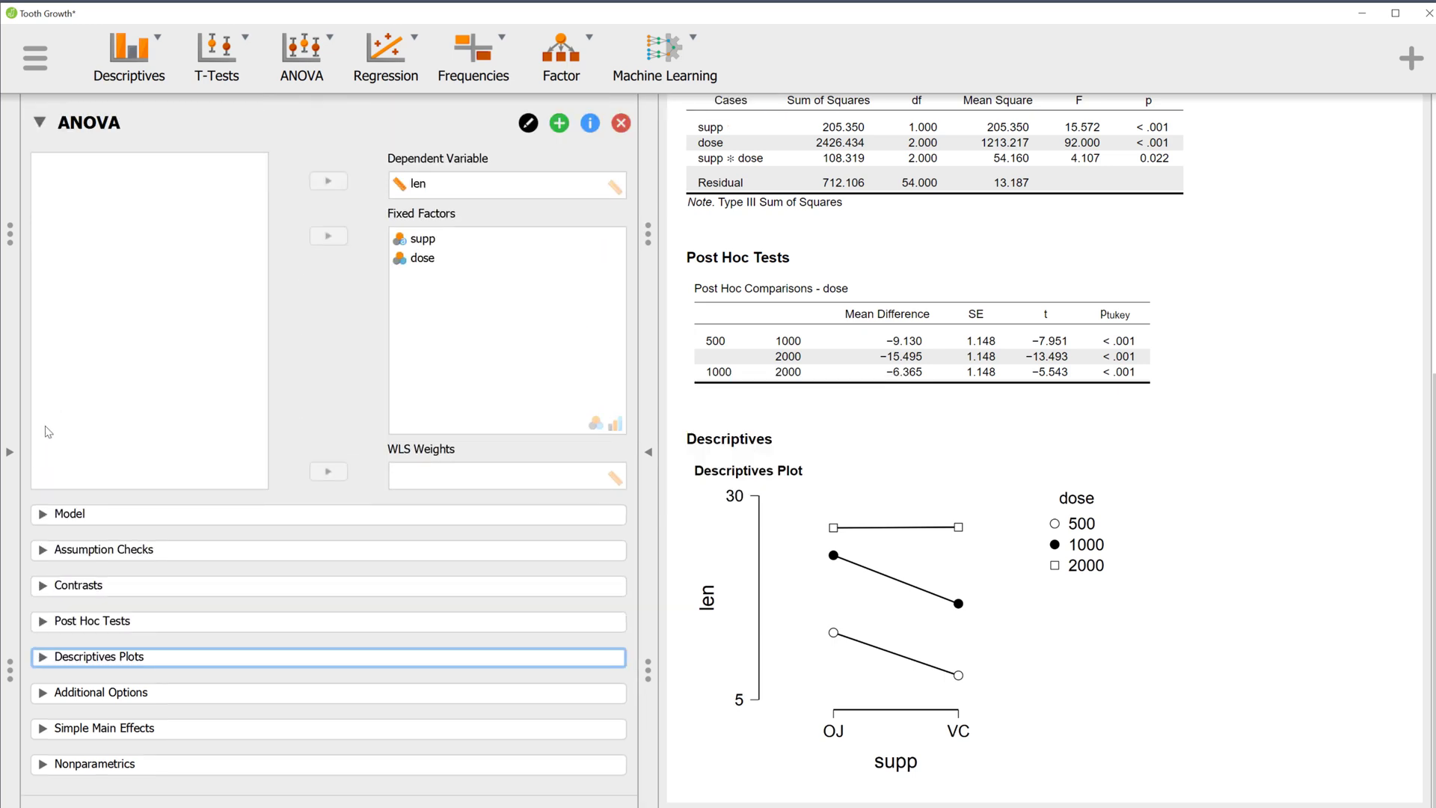
- Request marginal means for supp, dose and supp * dose under Additional Options
click(43, 694)
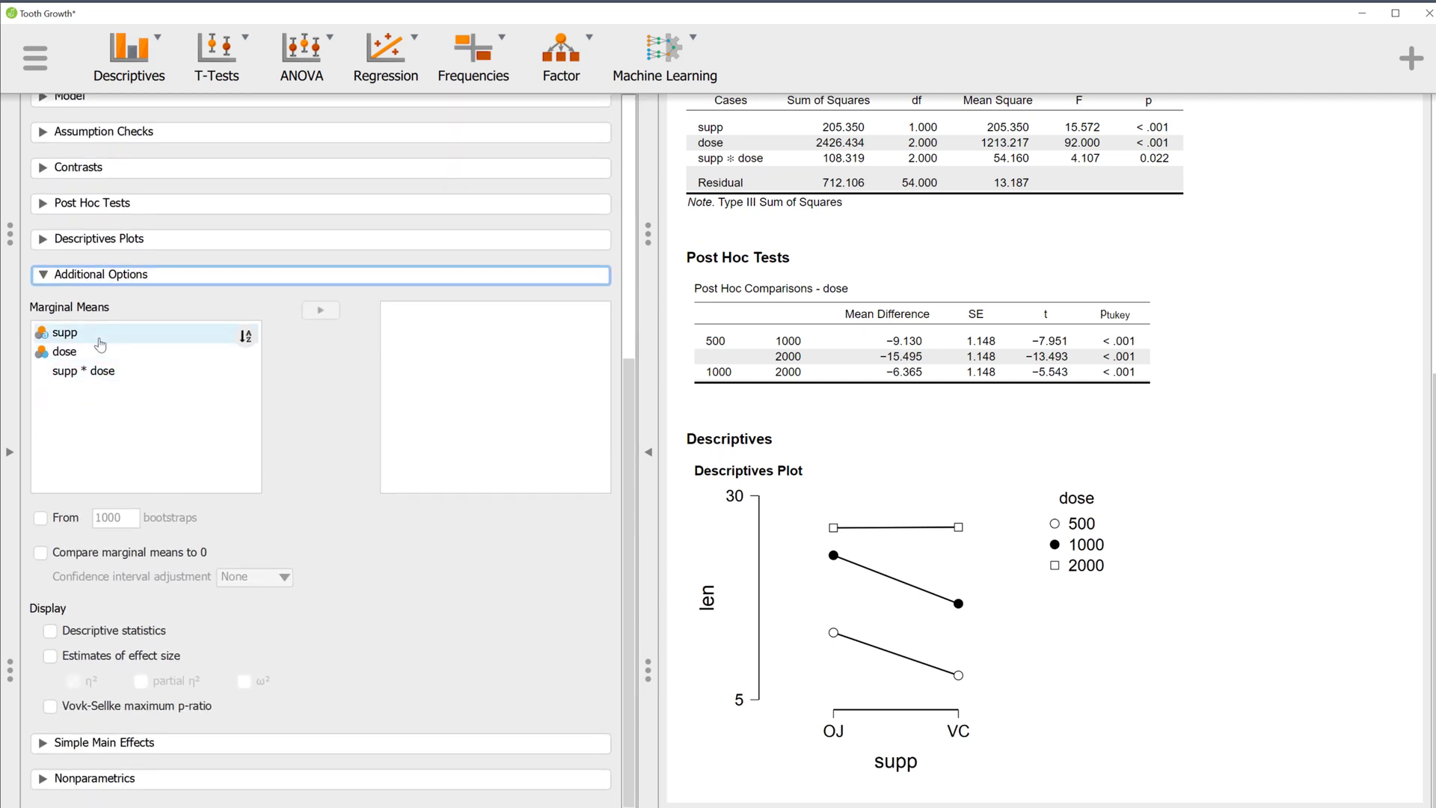
click(99, 337)
shift+click(102, 371)
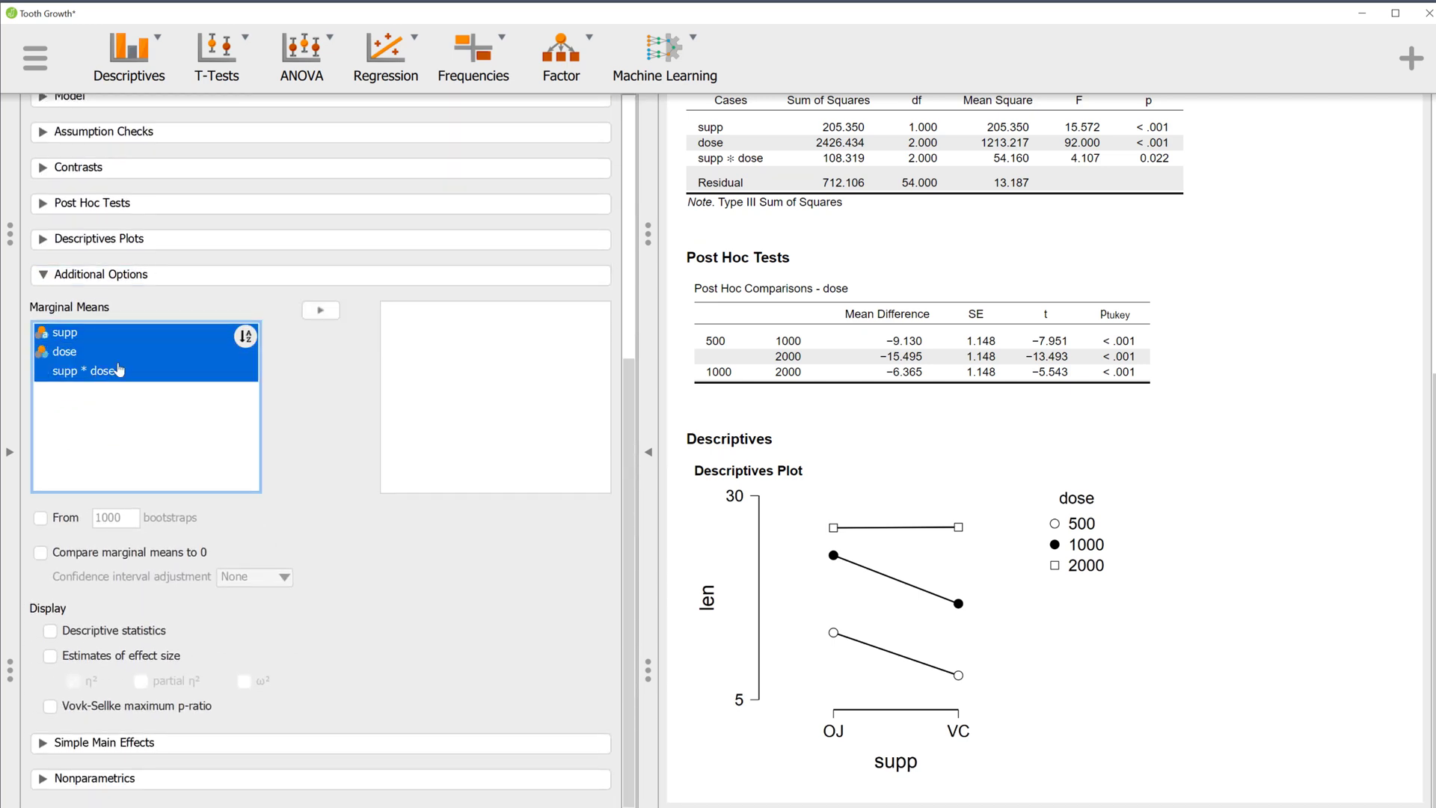
click(322, 309)
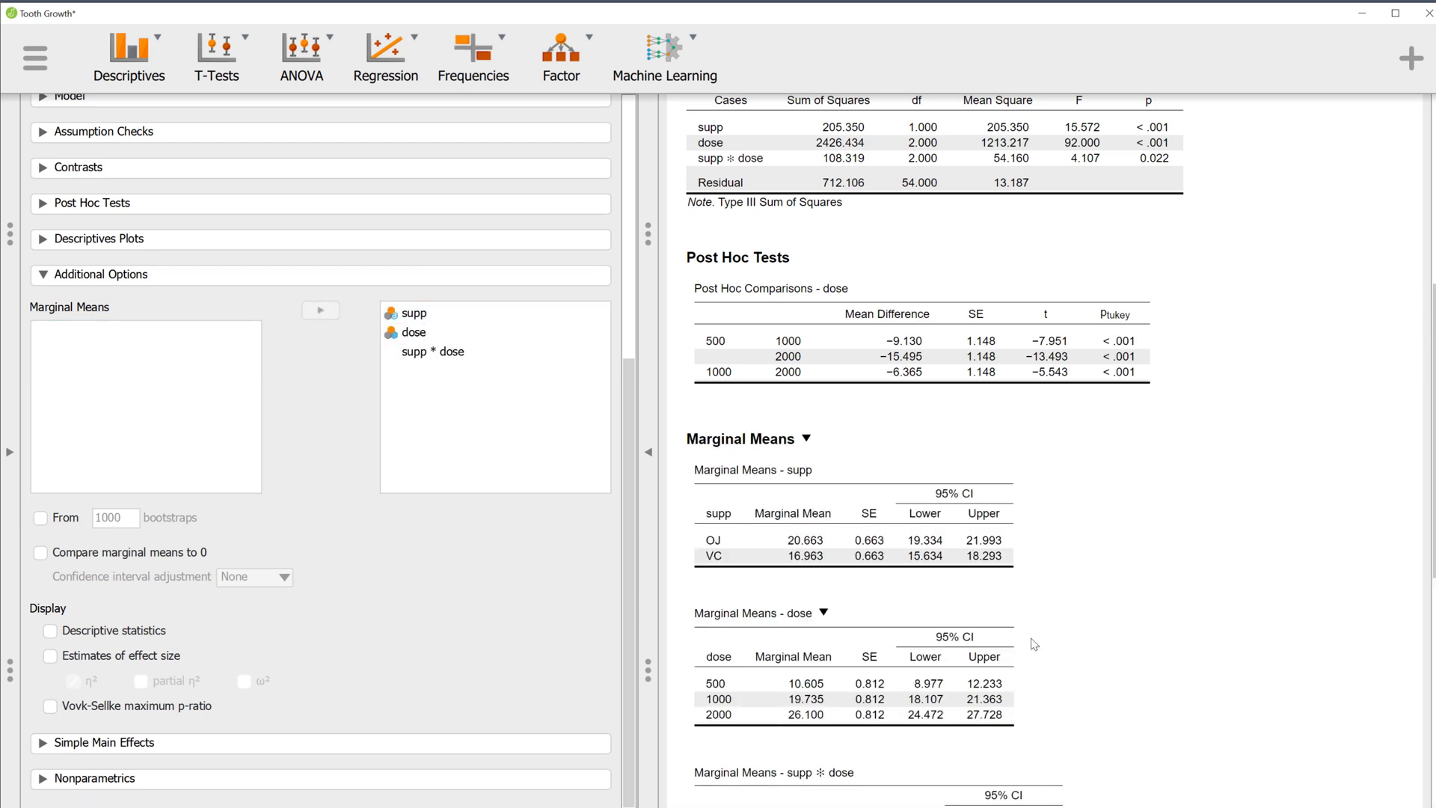
scroll(808, 438, down, 1)
scroll(1279, 507, down, 5)
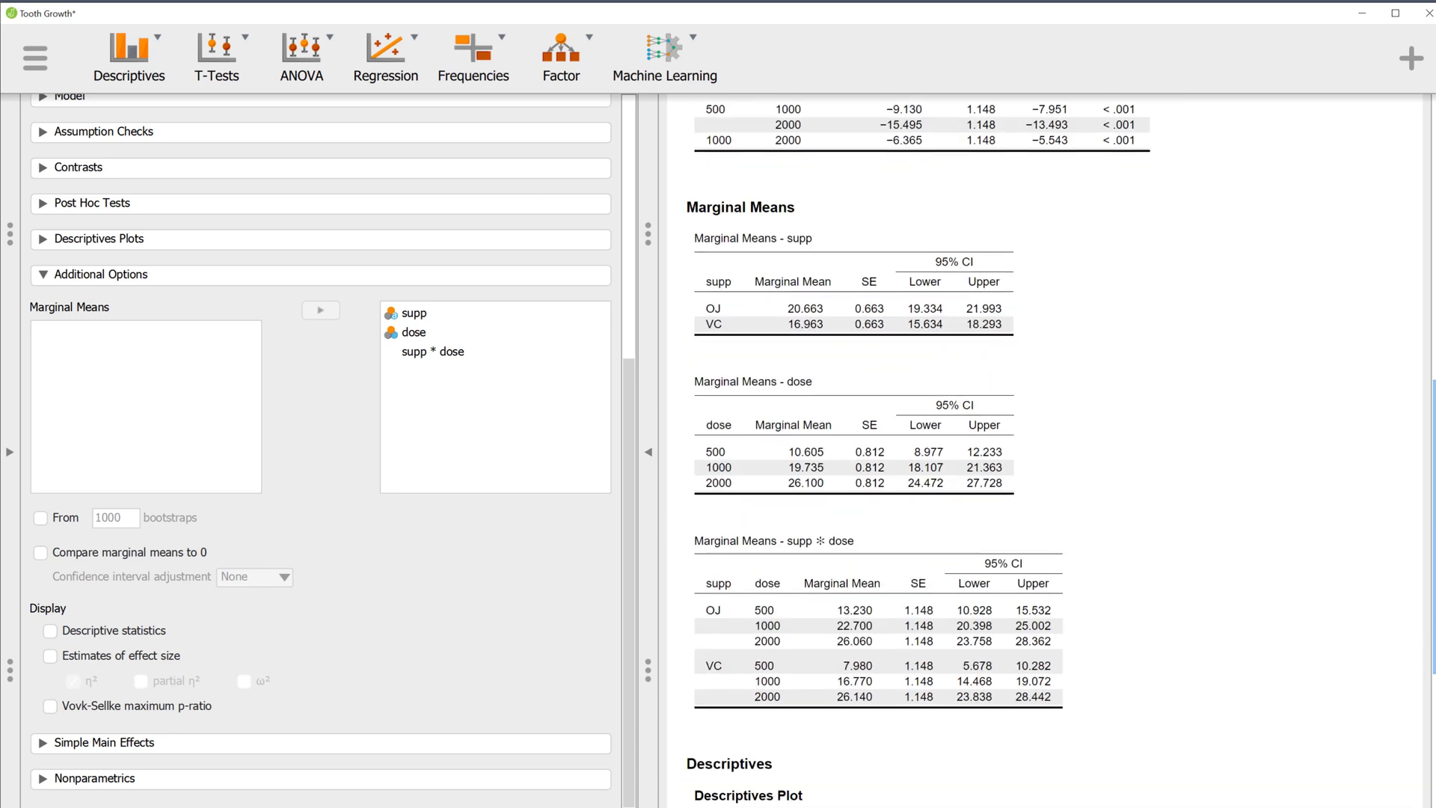
scroll(1279, 507, down, 2)
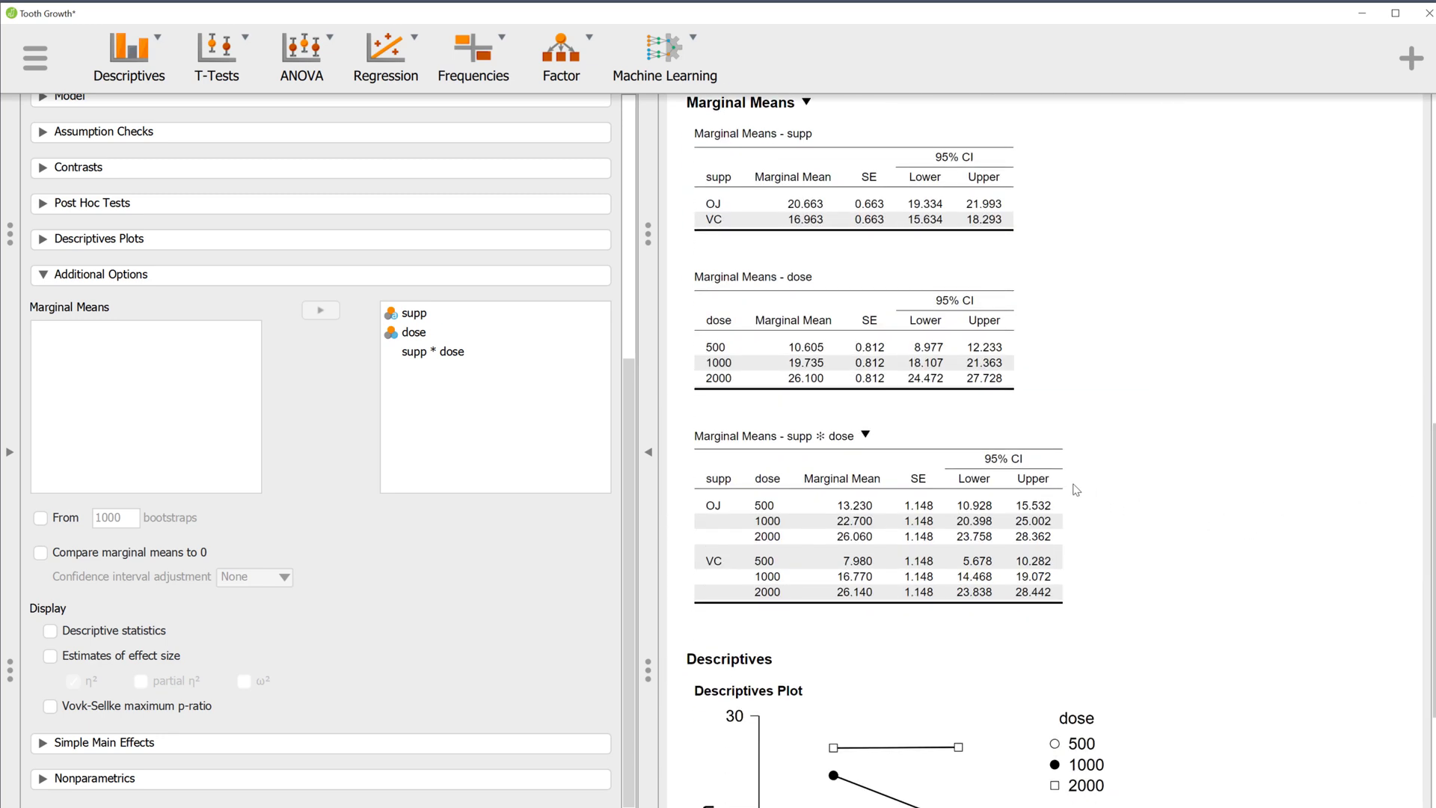
- Turn on descriptive statistics and report partial η² instead of η² as effect size
click(117, 637)
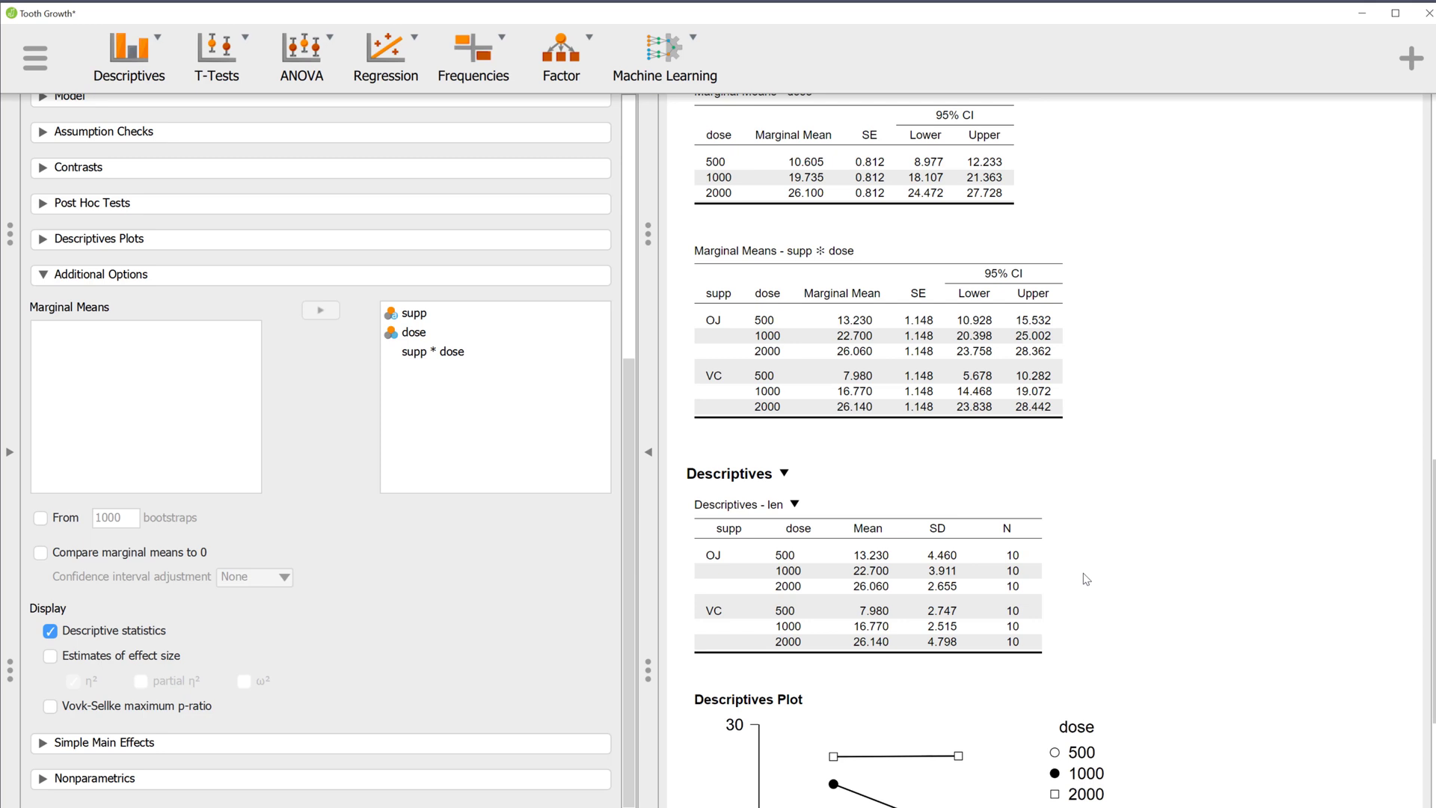
click(91, 661)
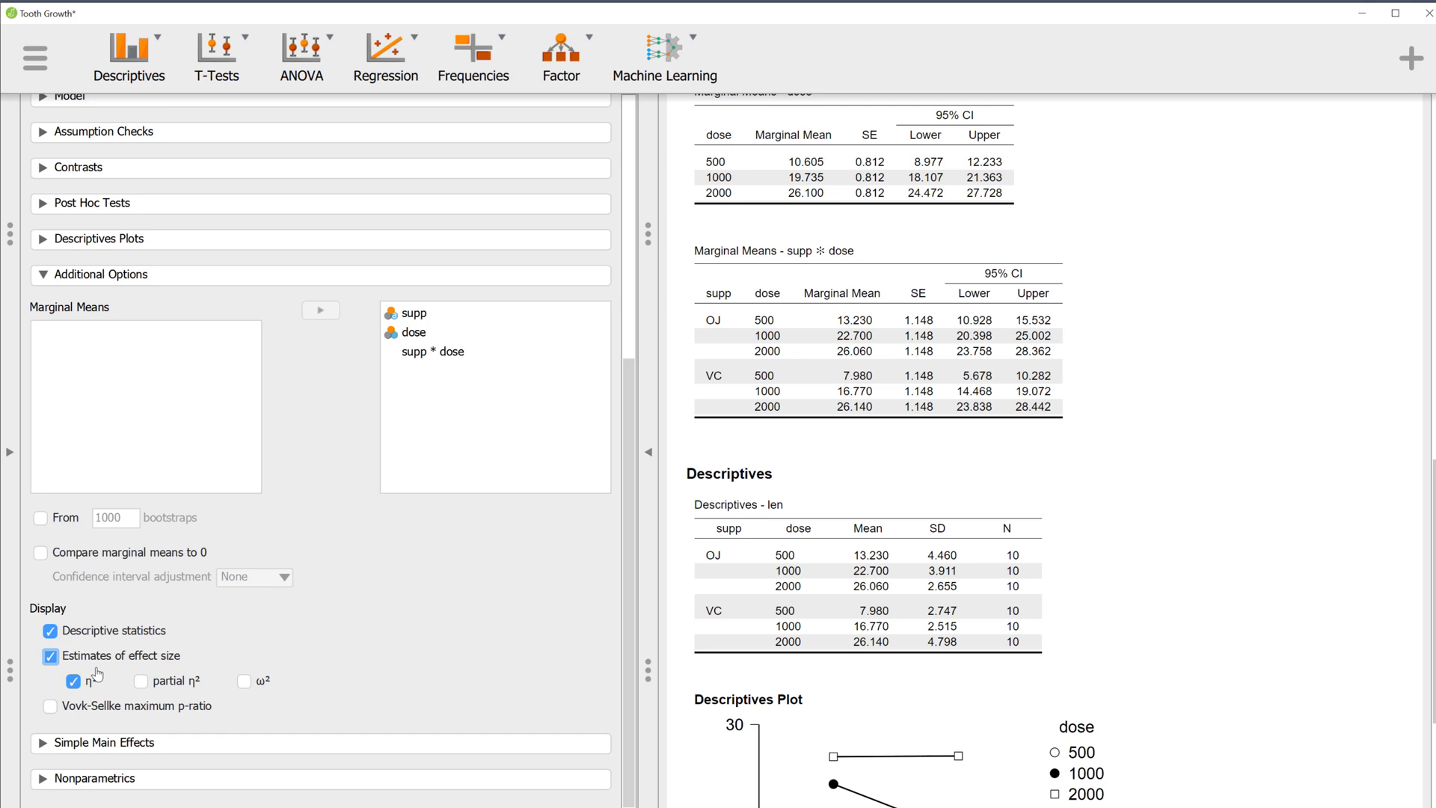
click(74, 681)
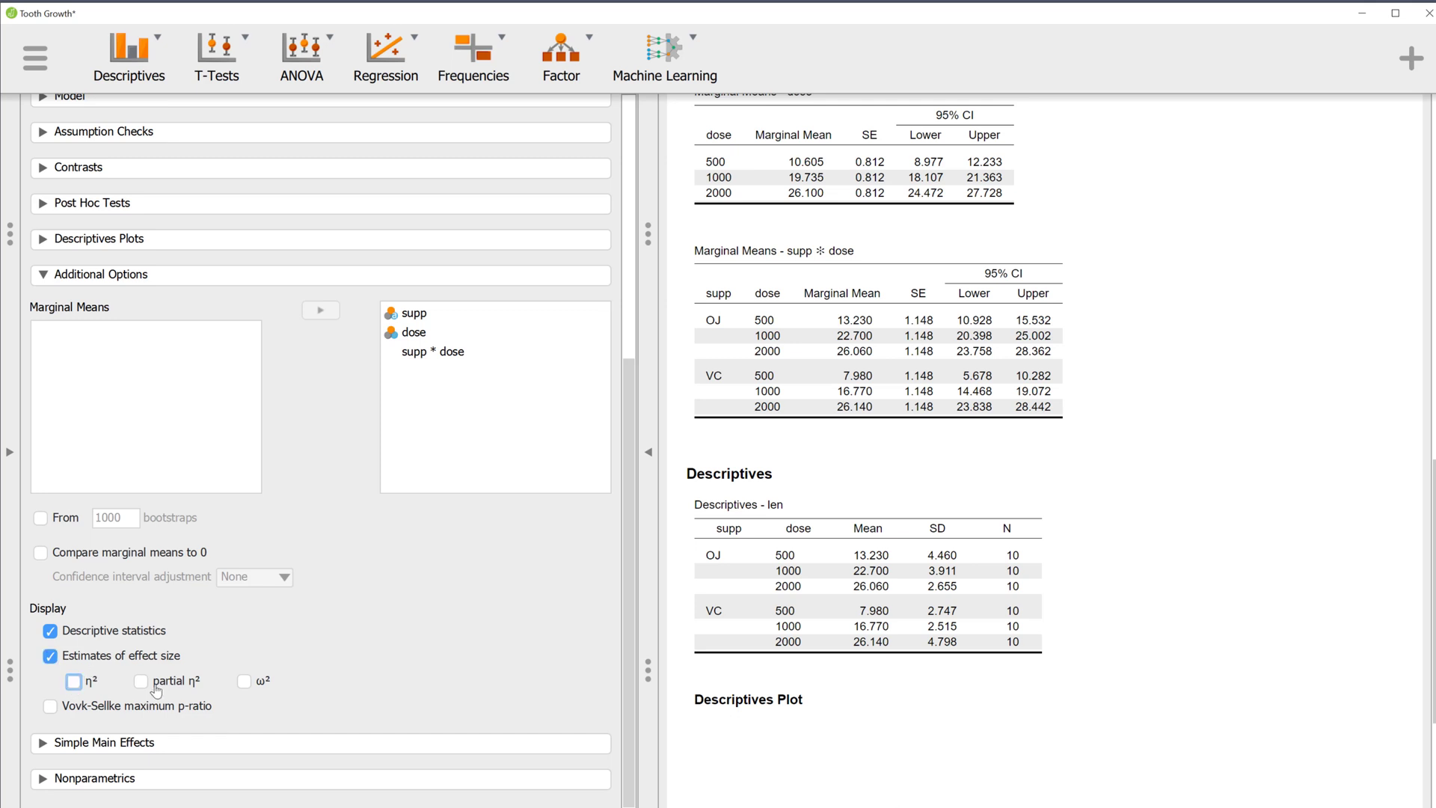
click(143, 682)
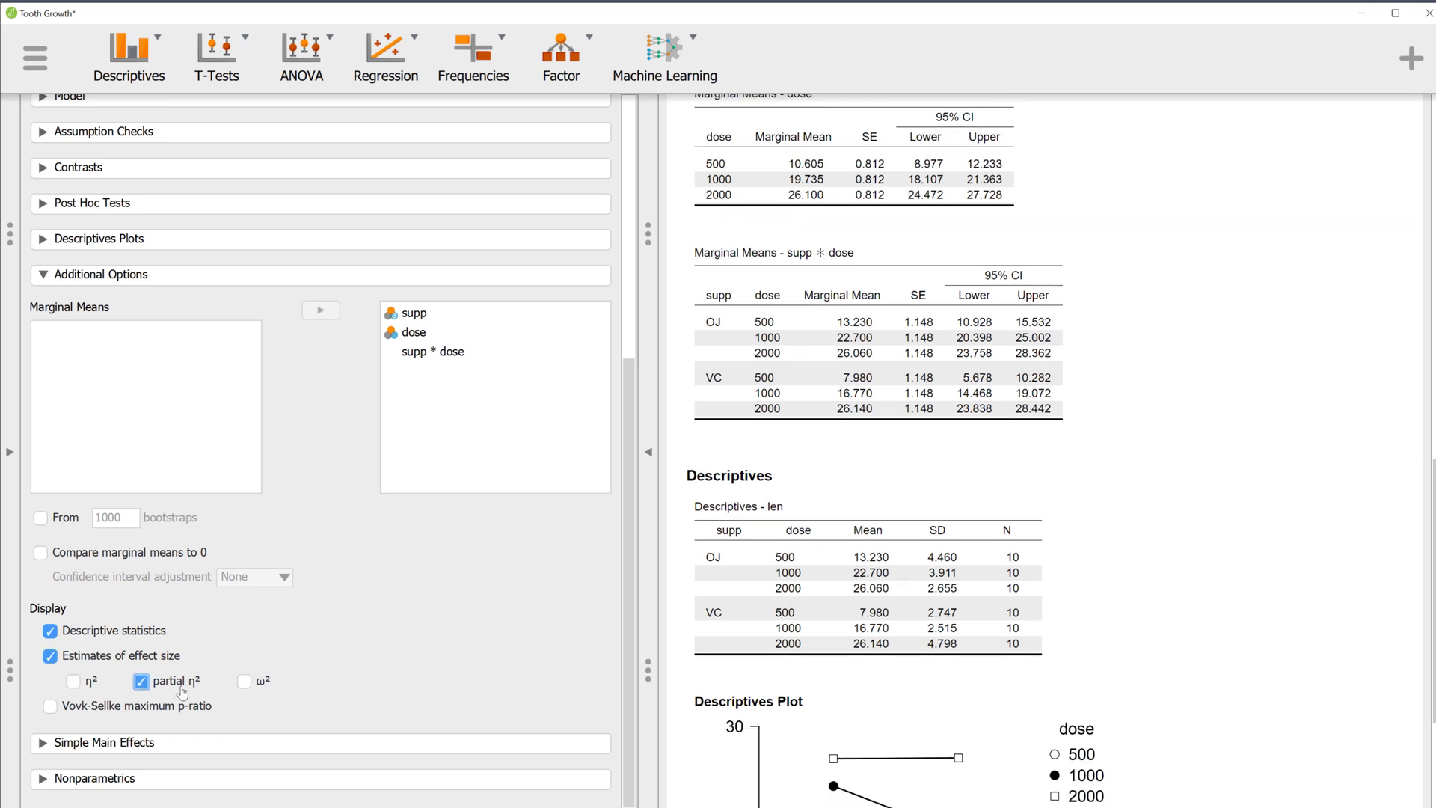
scroll(1423, 450, up, 3)
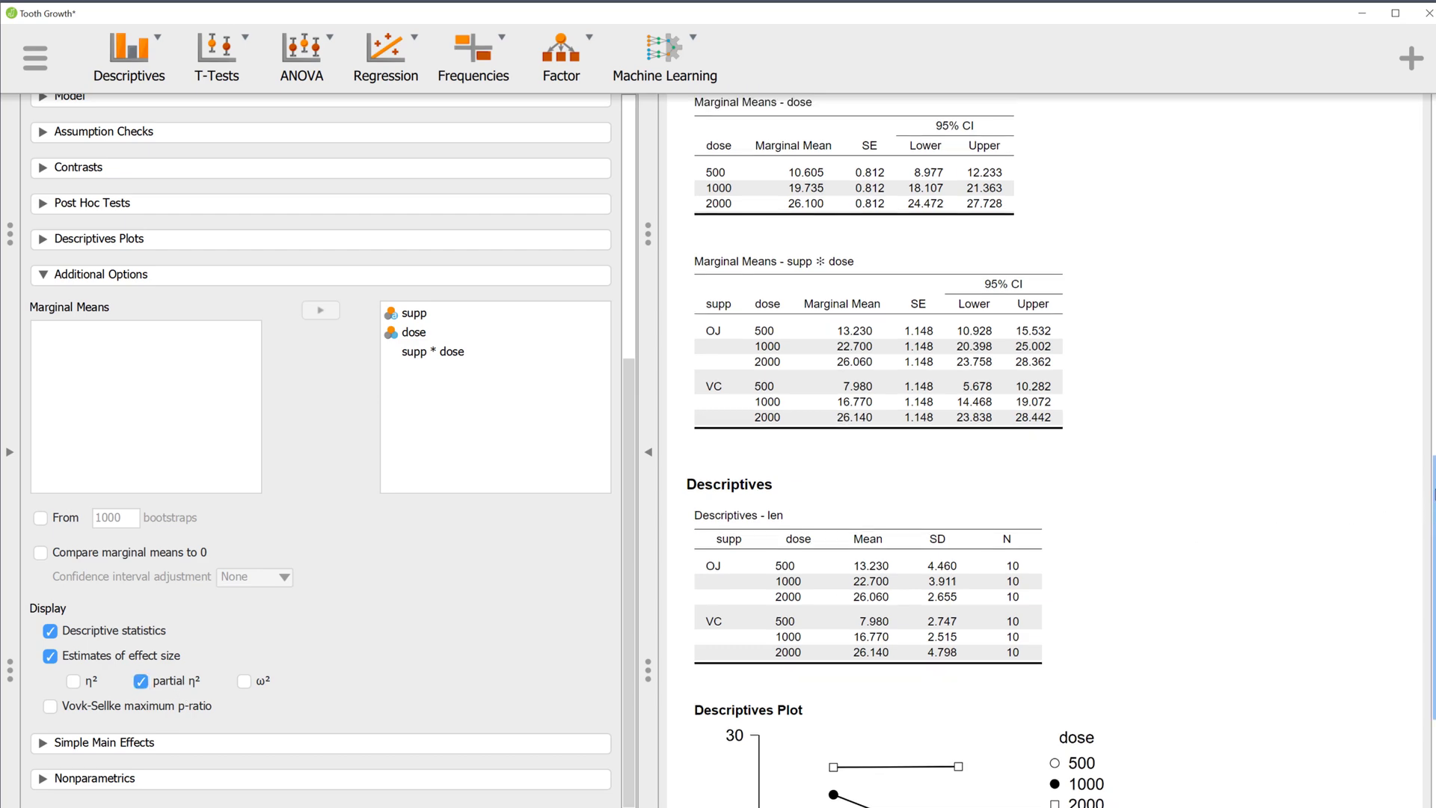
scroll(1423, 372, up, 5)
scroll(1423, 372, up, 3)
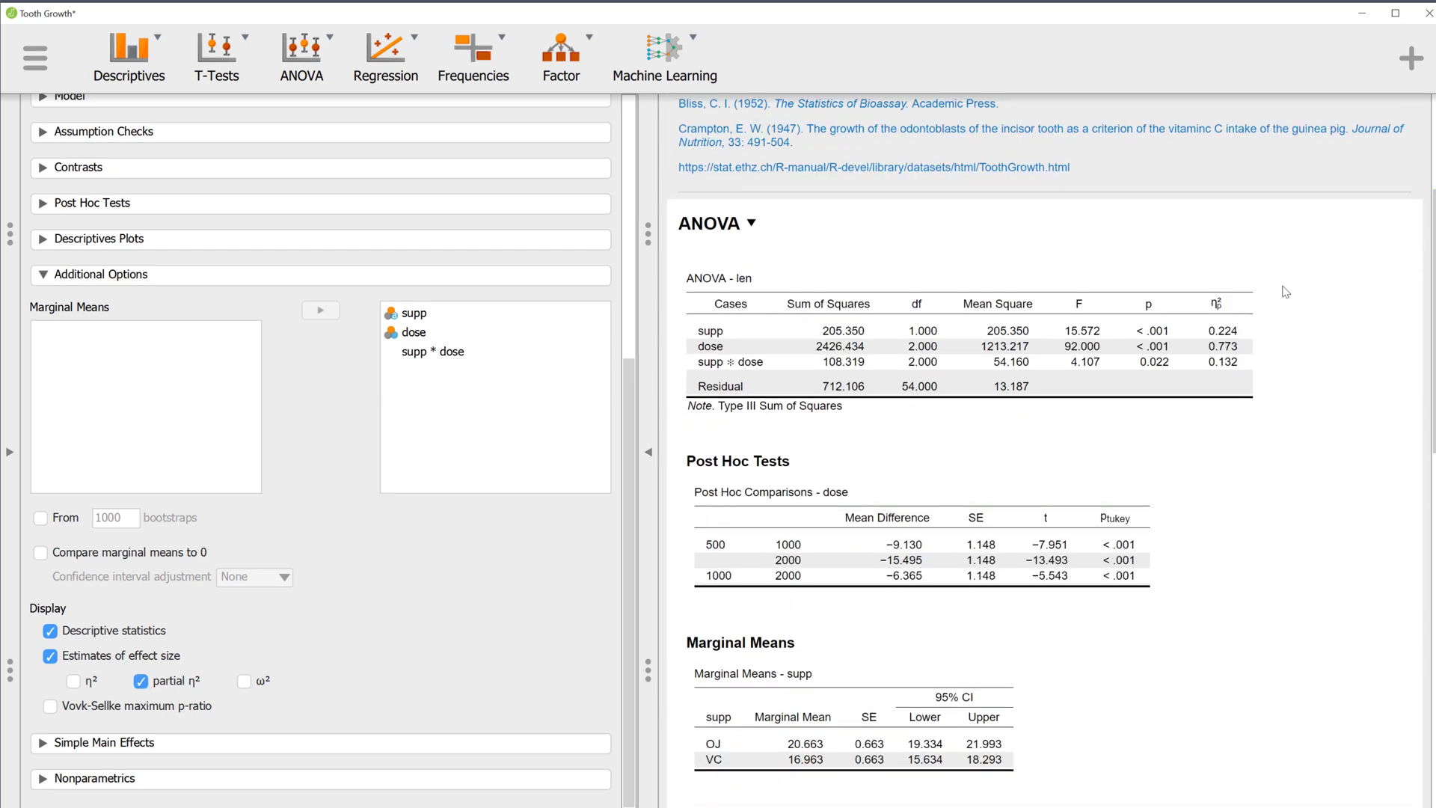